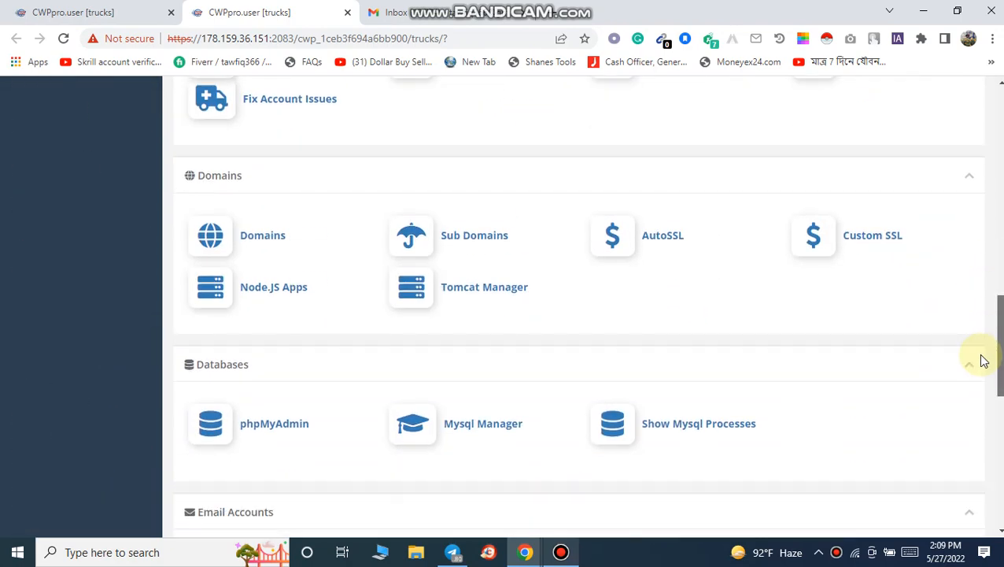
{"action": "scroll", "coordinate": [980, 358], "scroll_direction": "up", "scroll_amount": 15}
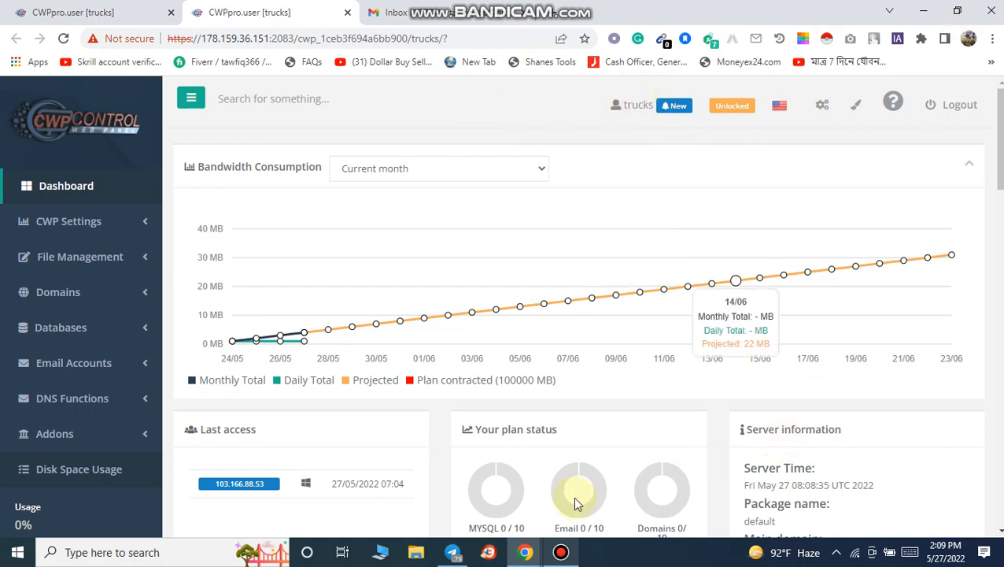
{"action": "left_click", "coordinate": [571, 556]}
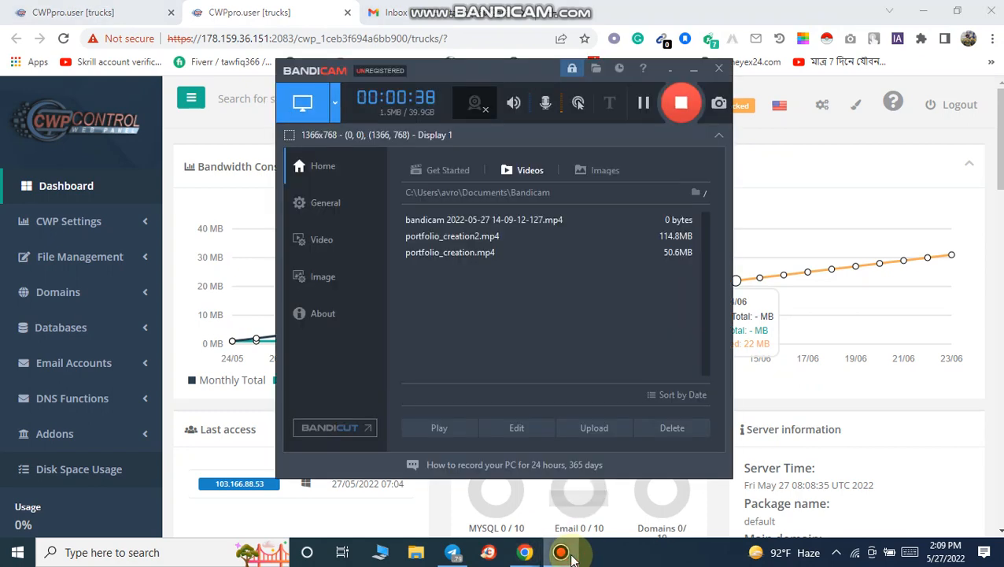
{"action": "left_click", "coordinate": [571, 557]}
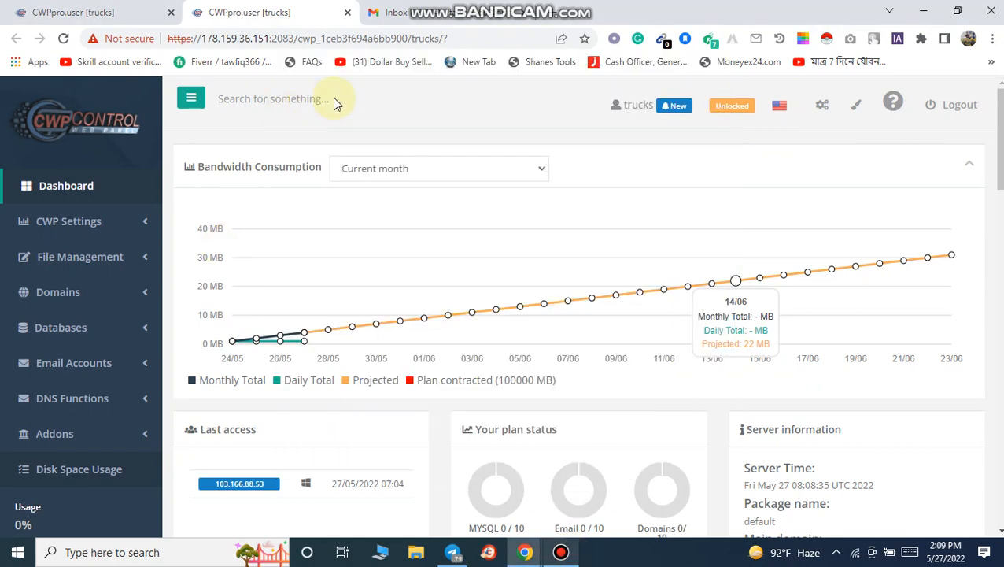
Open the installed add-ons page from the dashboard's Addons section and show its list of available scripts.
{"action": "scroll", "coordinate": [391, 344], "scroll_direction": "down", "scroll_amount": 6}
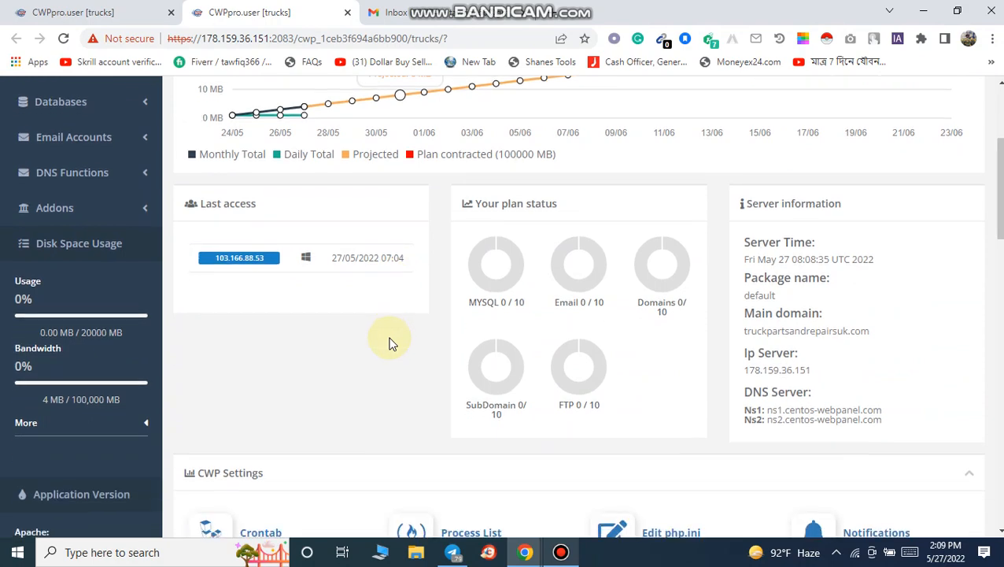
{"action": "scroll", "coordinate": [391, 344], "scroll_direction": "down", "scroll_amount": 9}
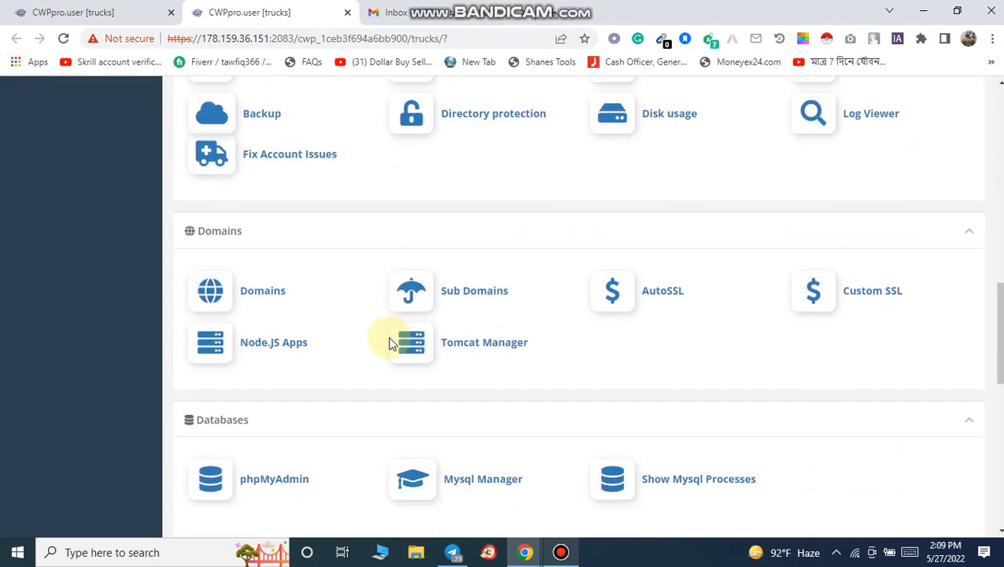
{"action": "scroll", "coordinate": [391, 344], "scroll_direction": "down", "scroll_amount": 3}
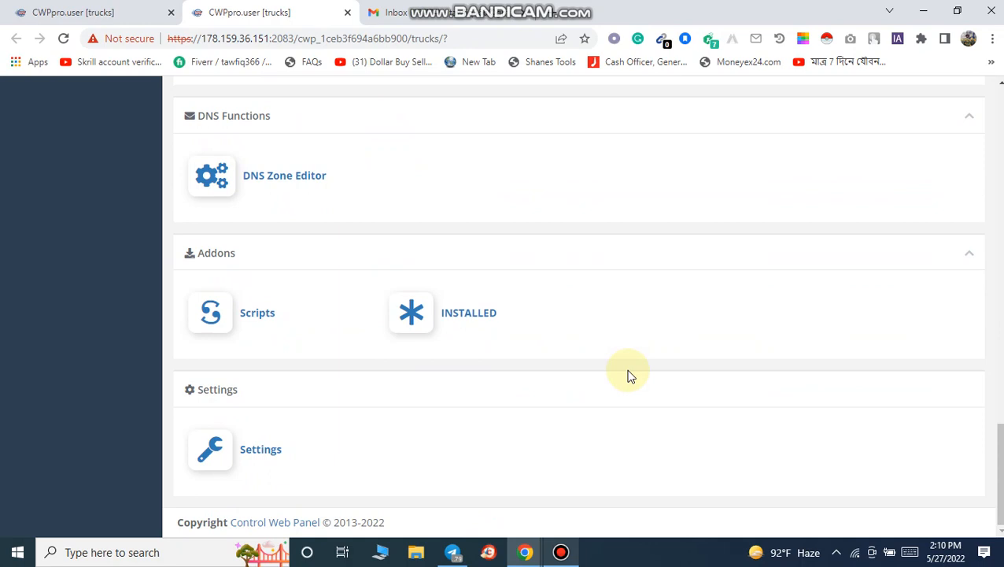
{"action": "left_click", "coordinate": [476, 311]}
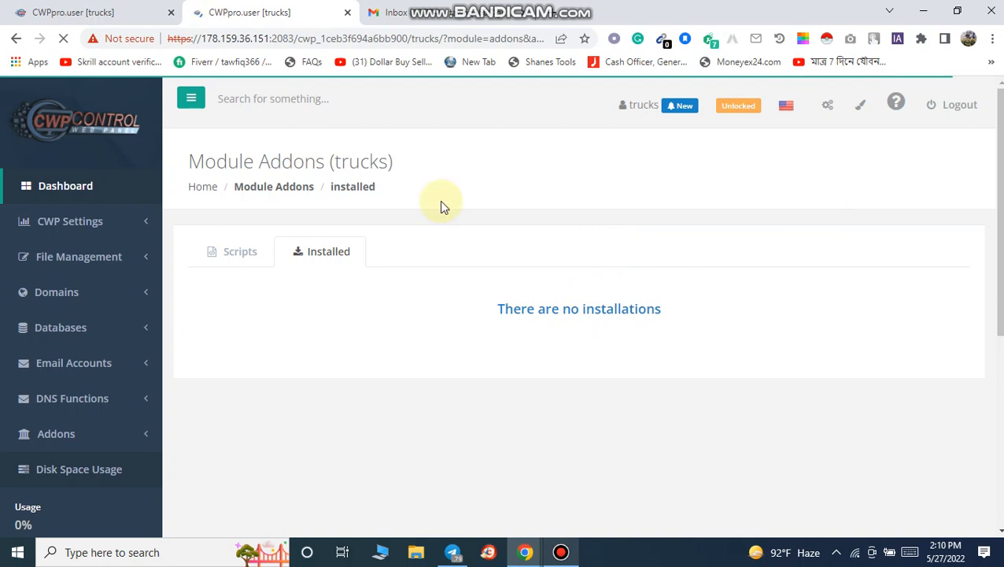
{"action": "left_click", "coordinate": [246, 254]}
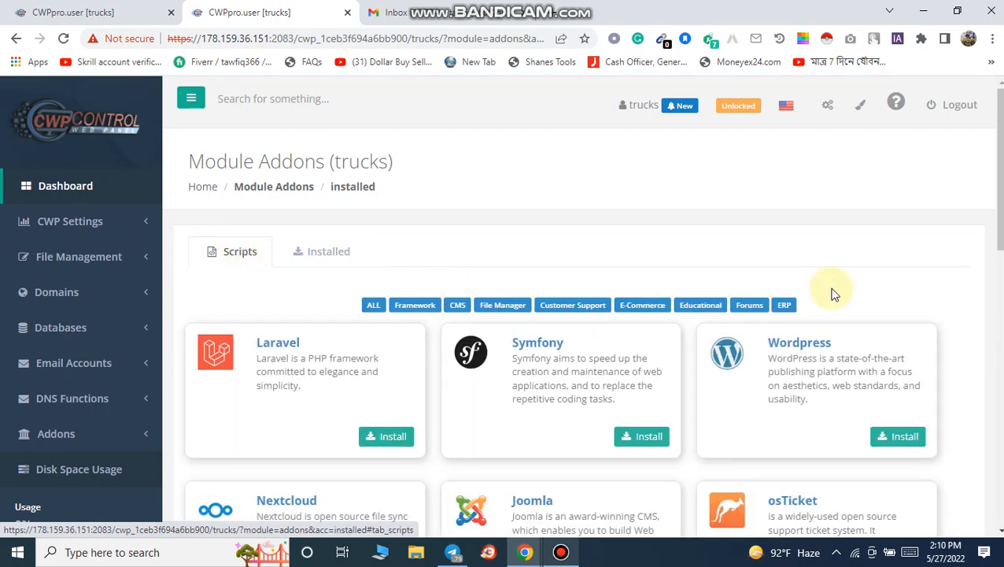
Open the installation form for the Wordpress script.
{"action": "scroll", "coordinate": [833, 292], "scroll_direction": "down", "scroll_amount": 1}
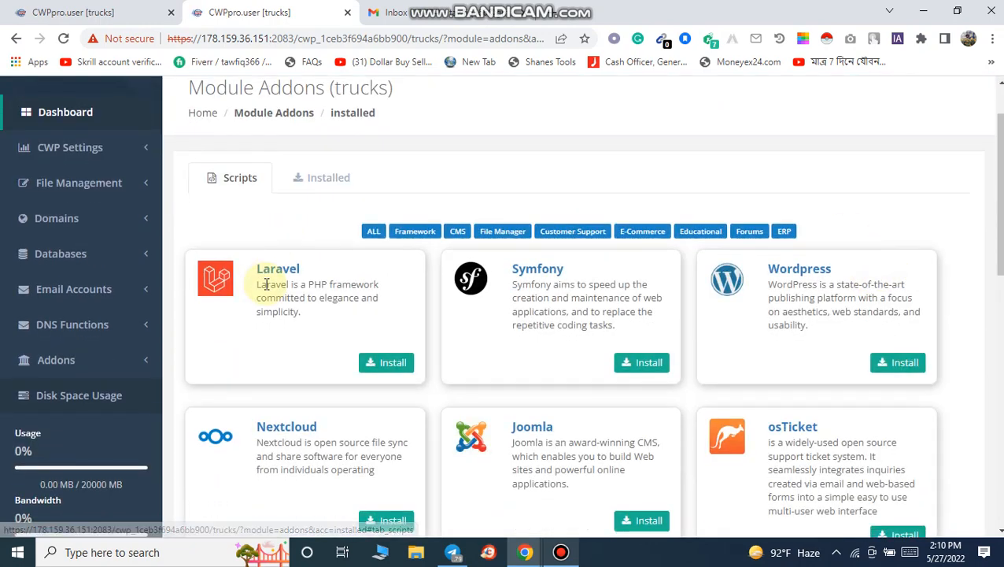
{"action": "scroll", "coordinate": [267, 284], "scroll_direction": "down", "scroll_amount": 1}
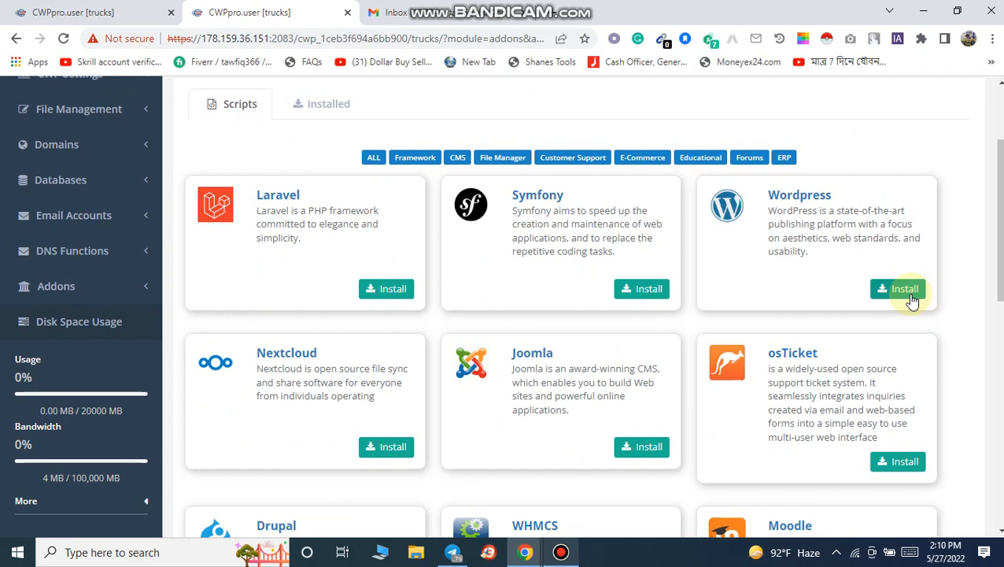
{"action": "left_click", "coordinate": [886, 289]}
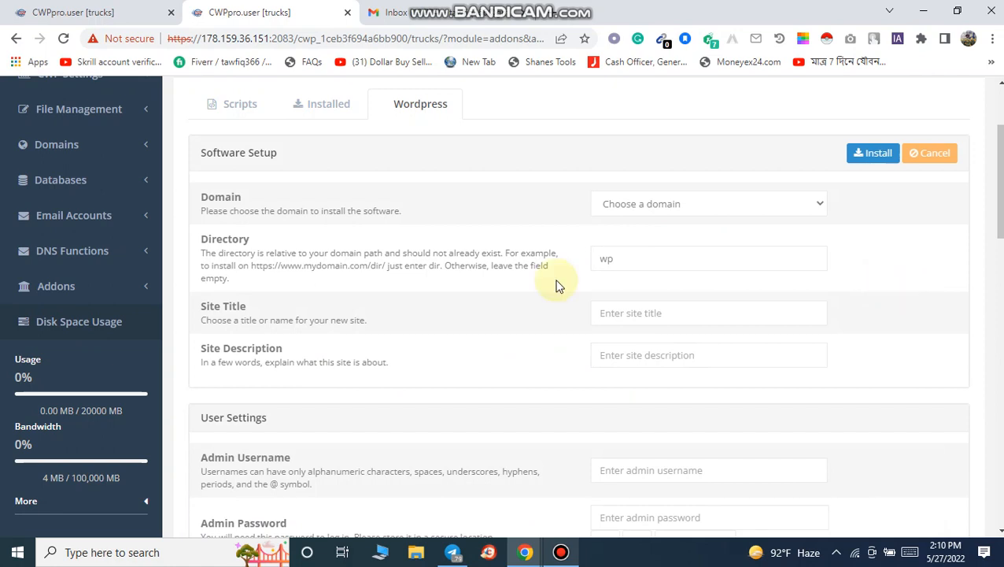
Choose truckpartsandrepairsuk.com as the domain for the WordPress installation.
{"action": "scroll", "coordinate": [729, 255], "scroll_direction": "up", "scroll_amount": 1}
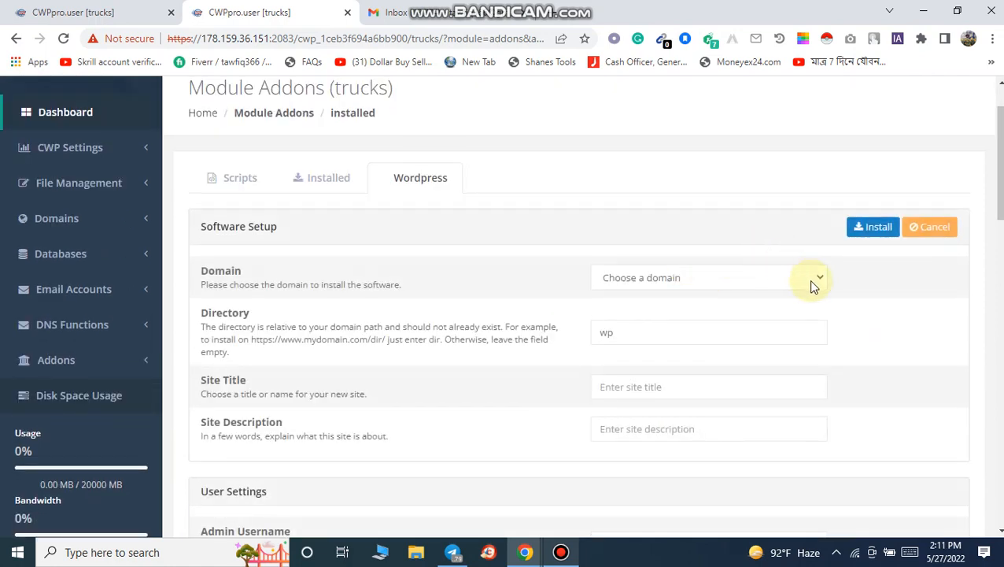
{"action": "scroll", "coordinate": [815, 285], "scroll_direction": "down", "scroll_amount": 1}
{"action": "left_click", "coordinate": [819, 205]}
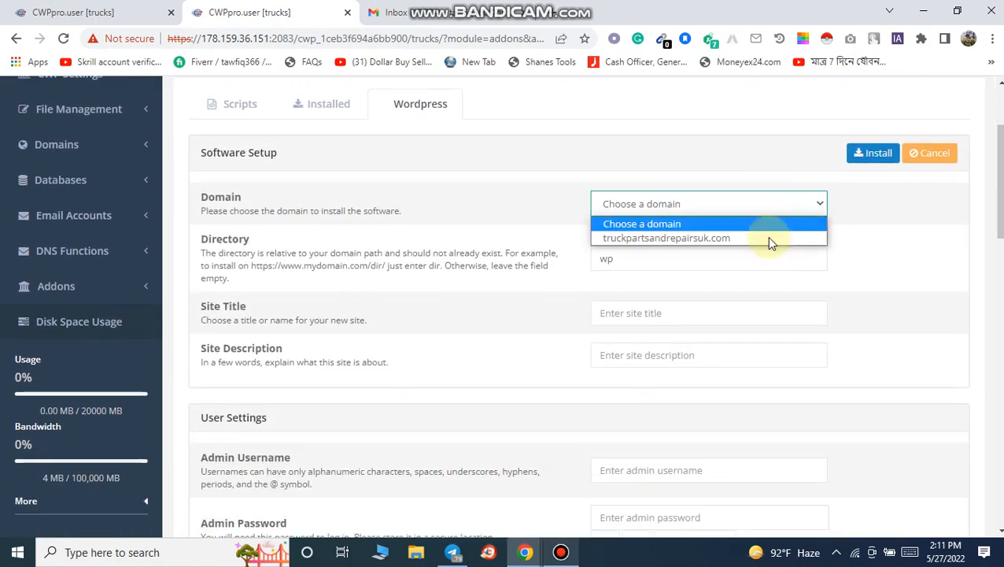
{"action": "left_click", "coordinate": [772, 237]}
{"action": "scroll", "coordinate": [771, 237], "scroll_direction": "up", "scroll_amount": 2}
{"action": "scroll", "coordinate": [771, 237], "scroll_direction": "down", "scroll_amount": 1}
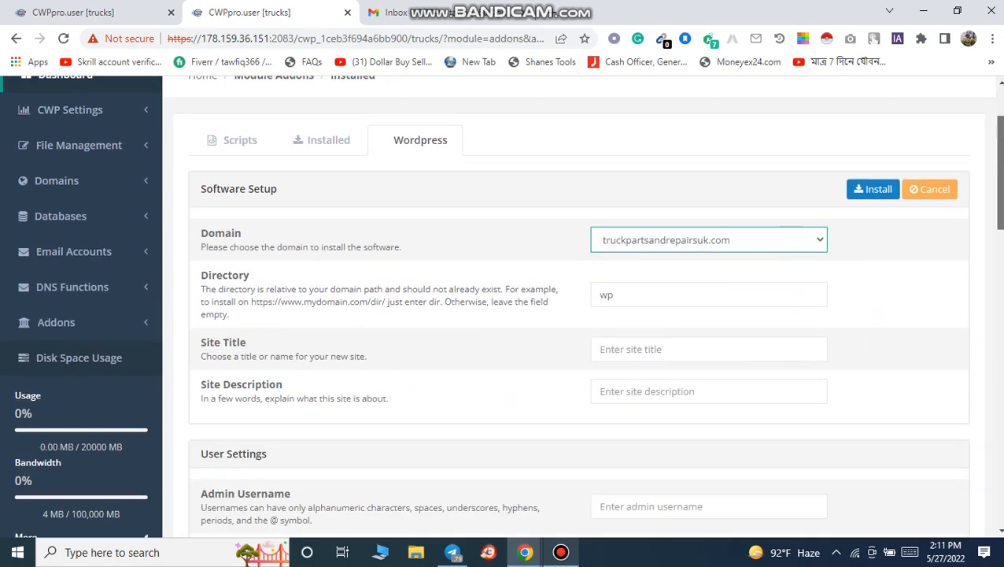
Examine the site title, site description, admin username, admin password and admin email fields without filling them in.
{"action": "scroll", "coordinate": [685, 197], "scroll_direction": "down", "scroll_amount": 2}
{"action": "left_click", "coordinate": [644, 184]}
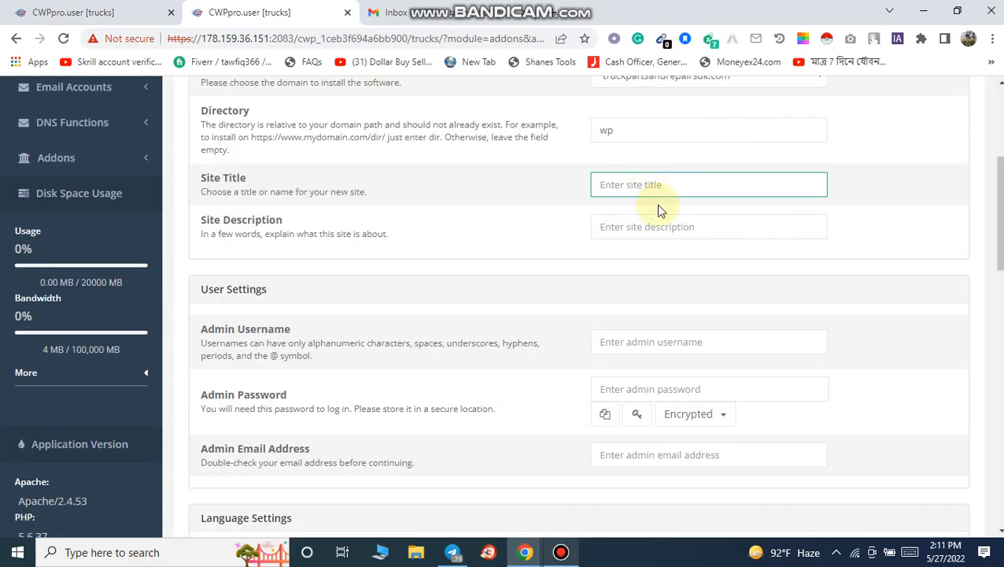
{"action": "left_click", "coordinate": [643, 229]}
{"action": "scroll", "coordinate": [643, 228], "scroll_direction": "down", "scroll_amount": 1}
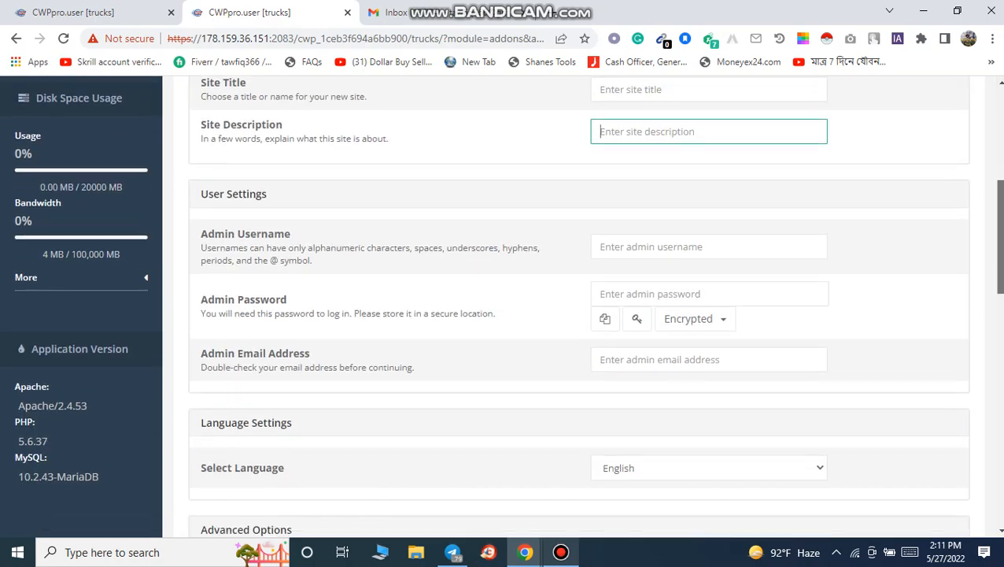
{"action": "scroll", "coordinate": [643, 228], "scroll_direction": "down", "scroll_amount": 1}
{"action": "left_click", "coordinate": [643, 220]}
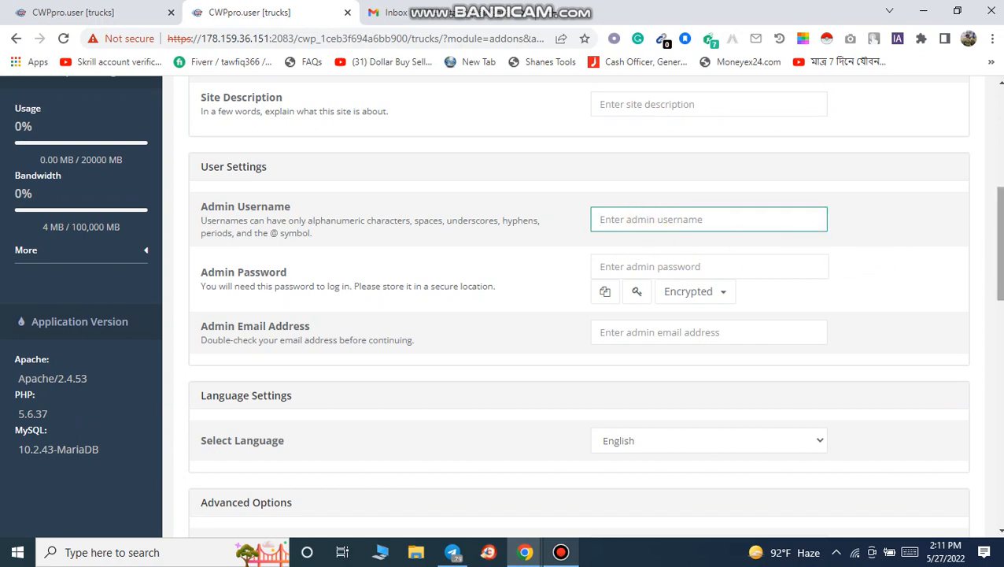
{"action": "scroll", "coordinate": [729, 191], "scroll_direction": "down", "scroll_amount": 1}
{"action": "left_click", "coordinate": [706, 186]}
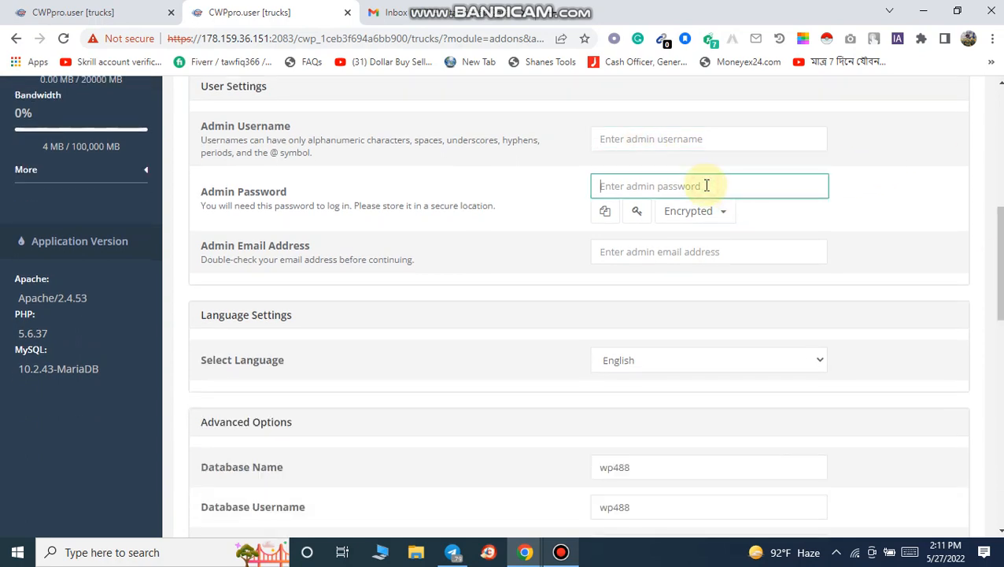
{"action": "left_click", "coordinate": [653, 150]}
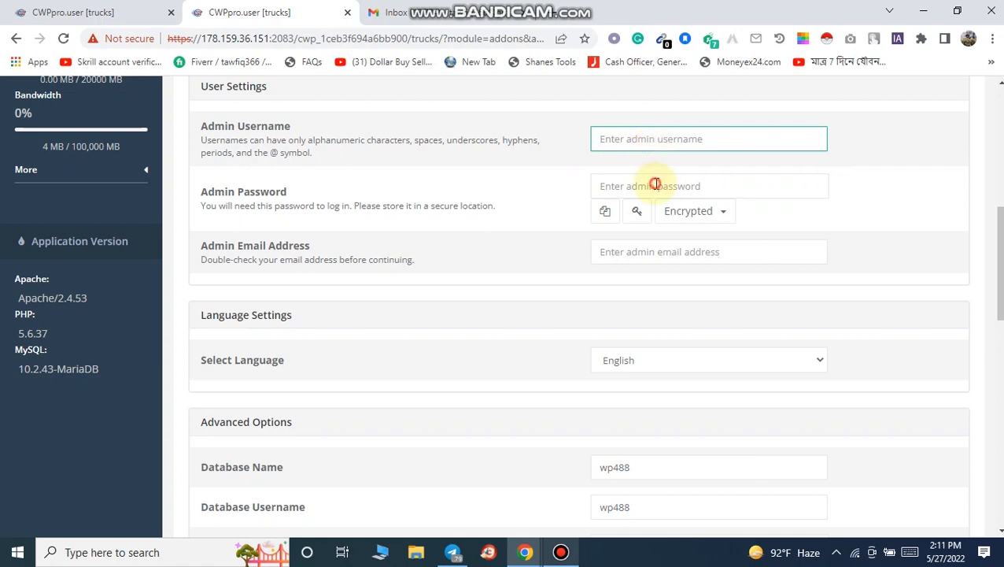
{"action": "left_click", "coordinate": [654, 186]}
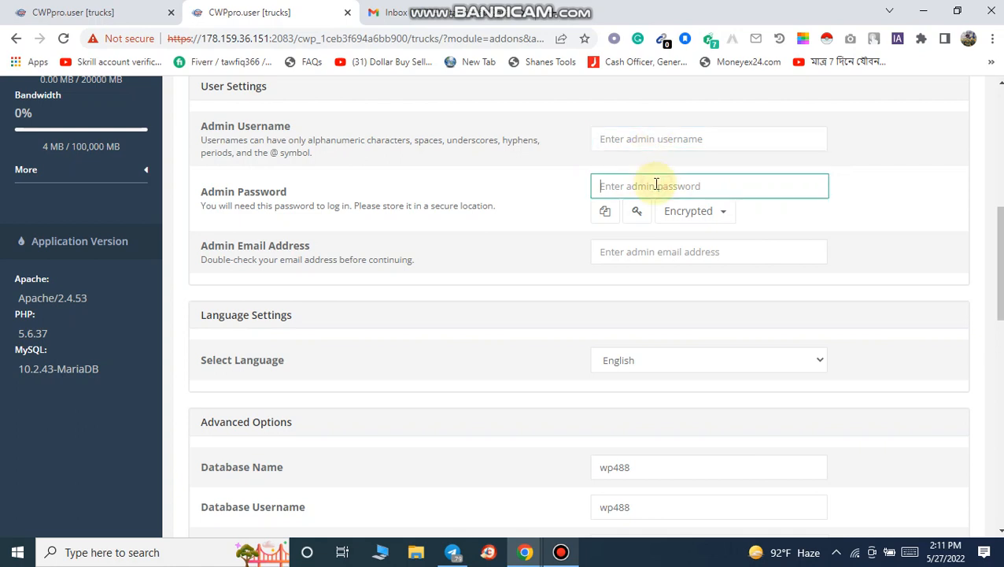
{"action": "left_click", "coordinate": [642, 252]}
{"action": "scroll", "coordinate": [642, 252], "scroll_direction": "down", "scroll_amount": 1}
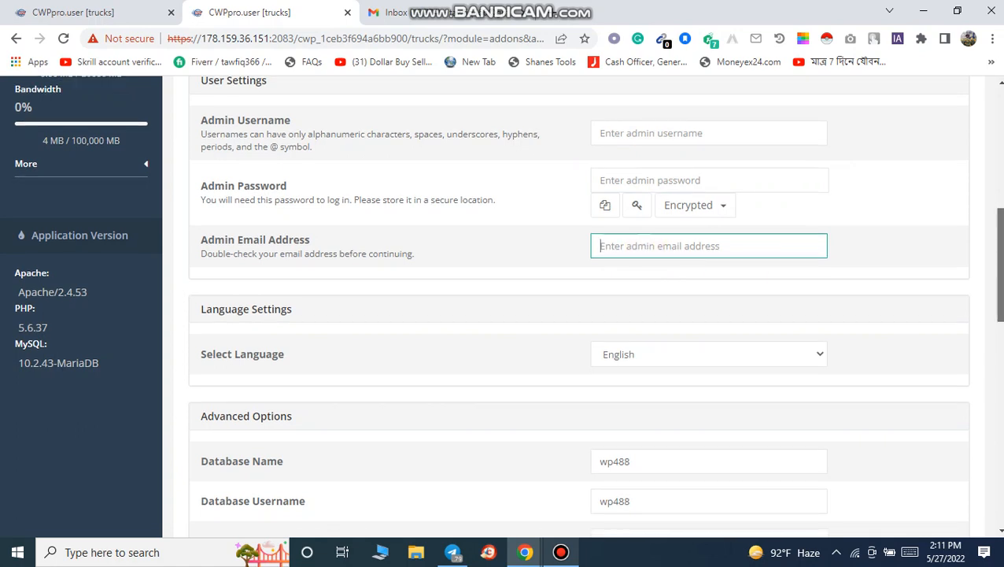
{"action": "scroll", "coordinate": [642, 253], "scroll_direction": "down", "scroll_amount": 2}
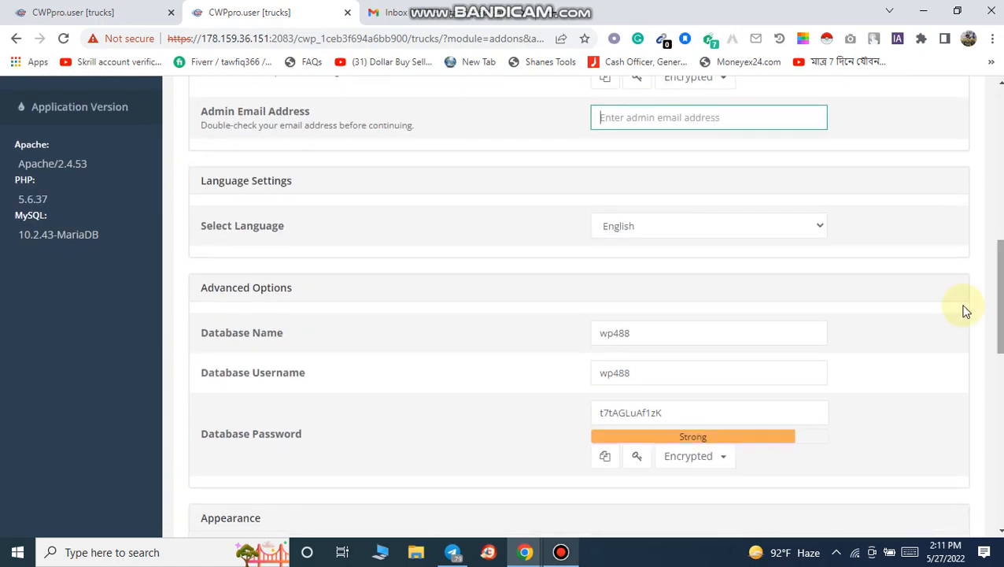
{"action": "triple_click", "coordinate": [319, 117]}
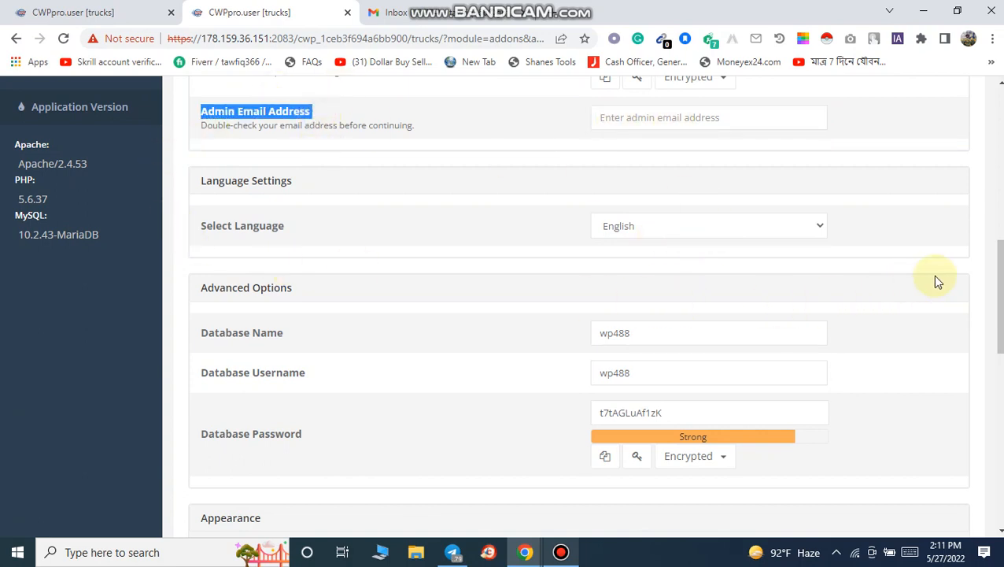
Review the language and database settings and the free themes offered under Appearance, down to the end of the form.
{"action": "scroll", "coordinate": [998, 307], "scroll_direction": "down", "scroll_amount": 2}
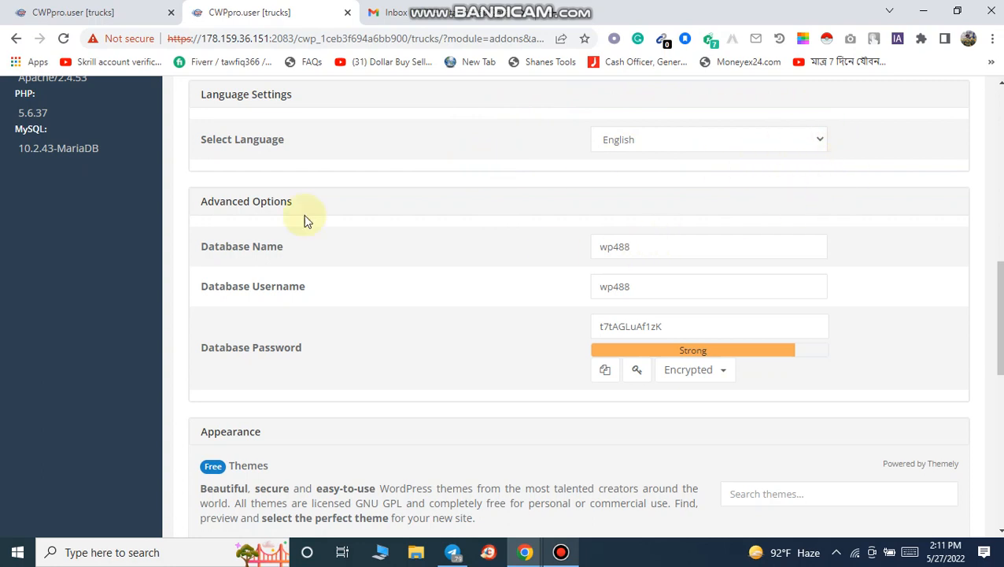
{"action": "double_click", "coordinate": [241, 247]}
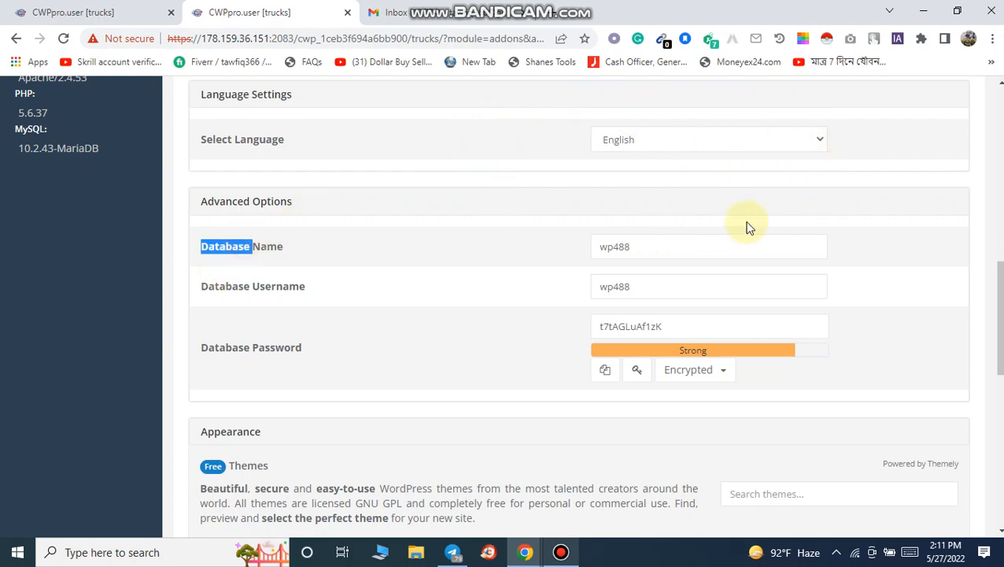
{"action": "triple_click", "coordinate": [260, 287]}
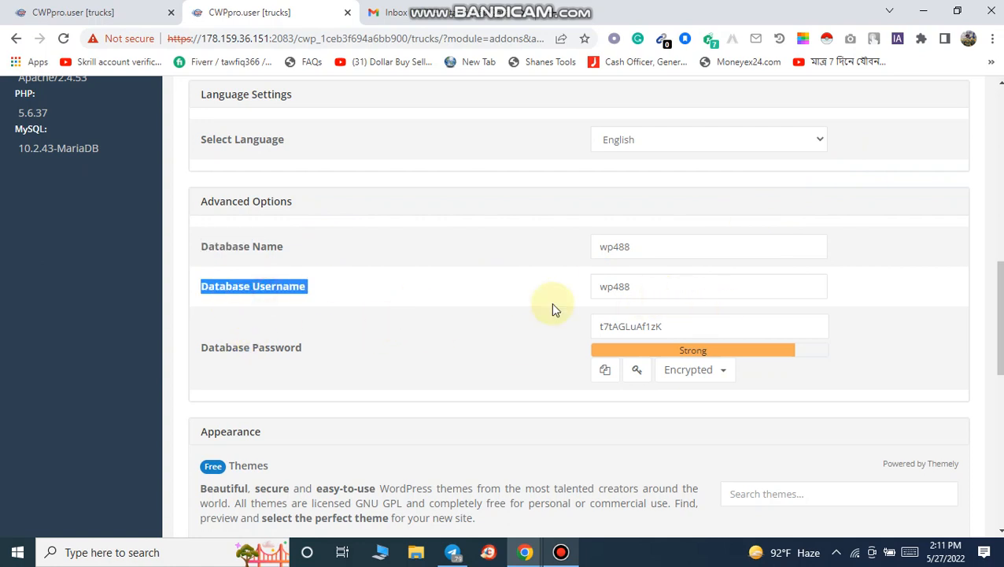
{"action": "scroll", "coordinate": [986, 373], "scroll_direction": "down", "scroll_amount": 1}
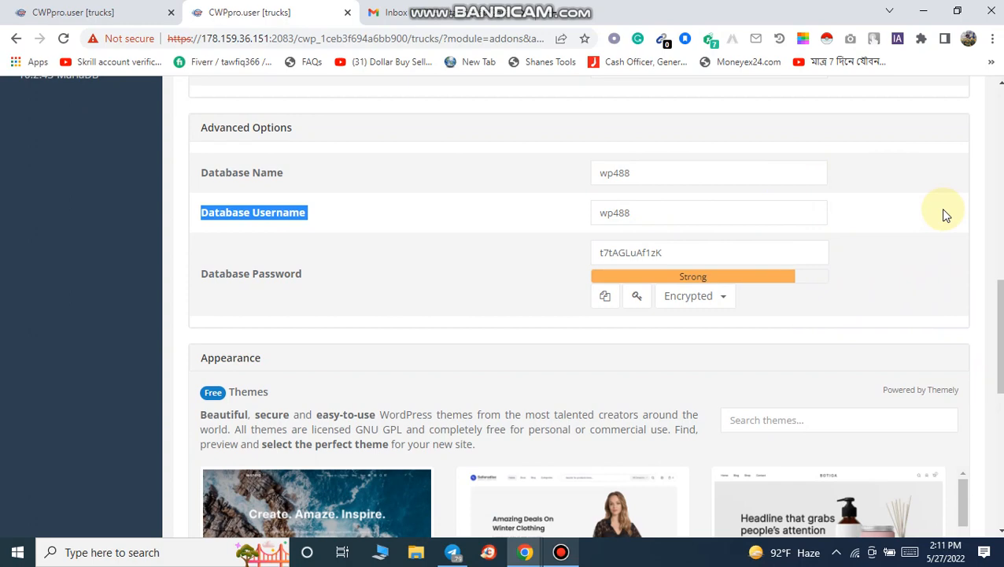
{"action": "scroll", "coordinate": [944, 211], "scroll_direction": "down", "scroll_amount": 3}
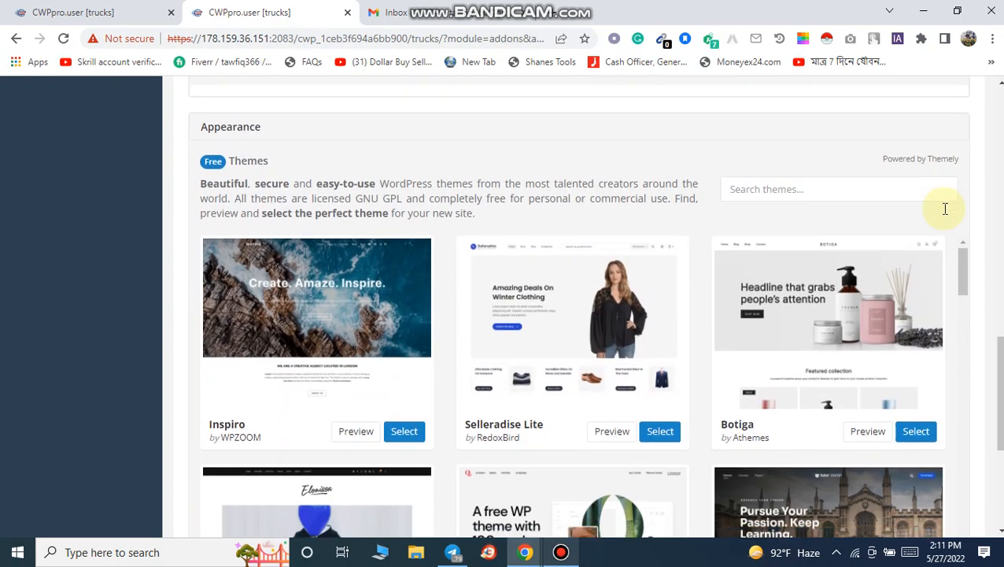
{"action": "scroll", "coordinate": [946, 209], "scroll_direction": "down", "scroll_amount": 3}
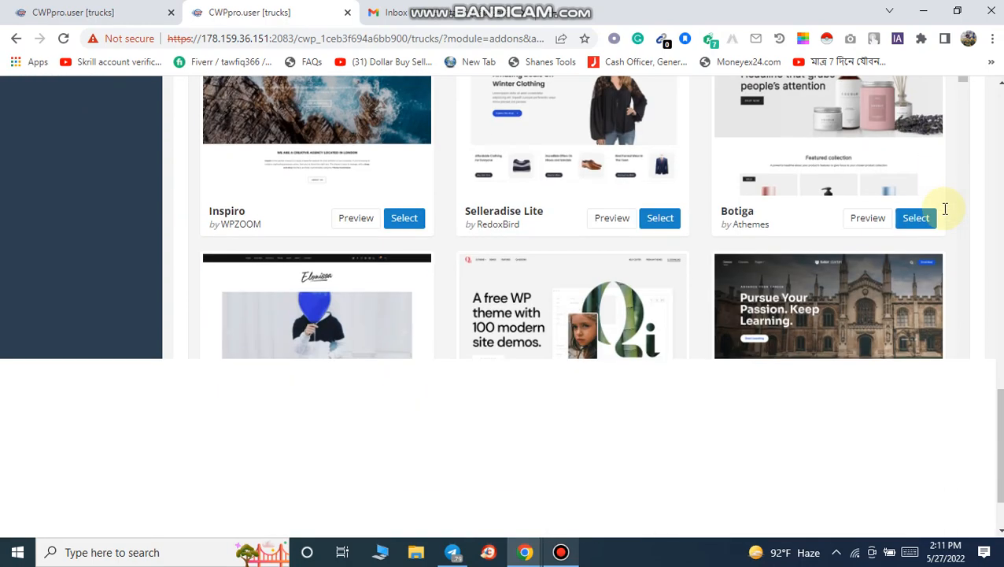
{"action": "scroll", "coordinate": [946, 209], "scroll_direction": "up", "scroll_amount": 7}
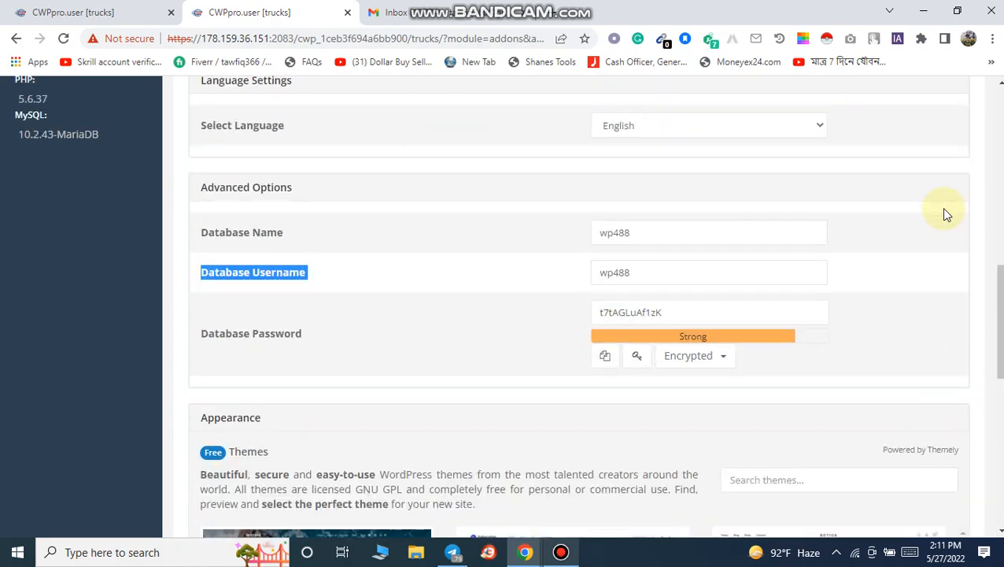
{"action": "scroll", "coordinate": [944, 211], "scroll_direction": "down", "scroll_amount": 8}
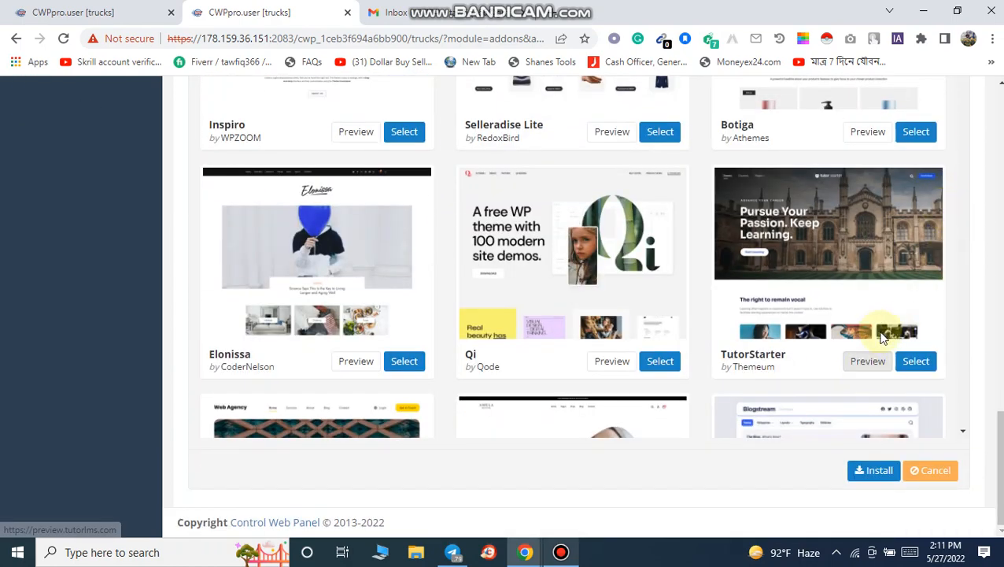
{"action": "scroll", "coordinate": [883, 337], "scroll_direction": "up", "scroll_amount": 15}
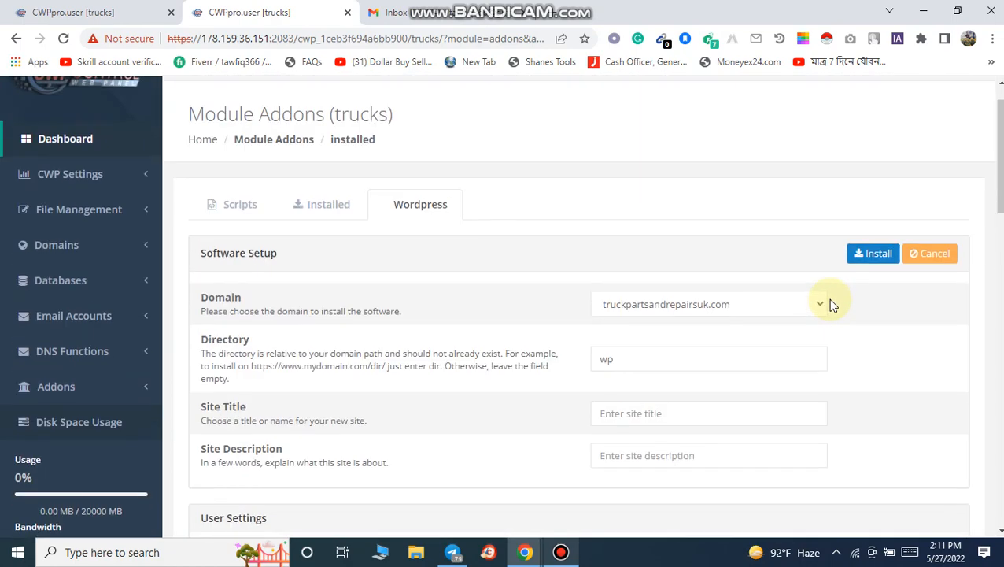
{"action": "scroll", "coordinate": [830, 303], "scroll_direction": "down", "scroll_amount": 12}
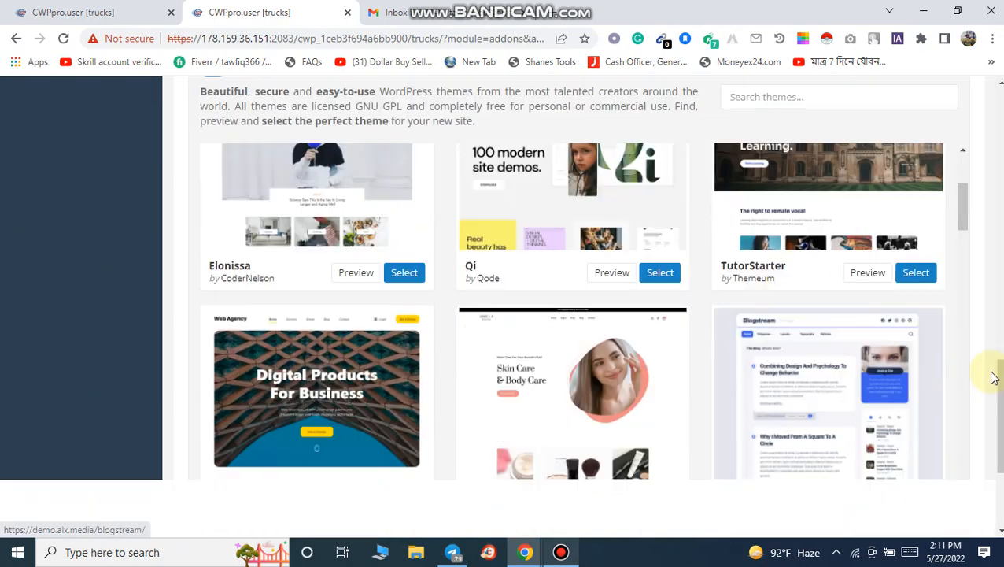
{"action": "scroll", "coordinate": [994, 378], "scroll_direction": "down", "scroll_amount": 3}
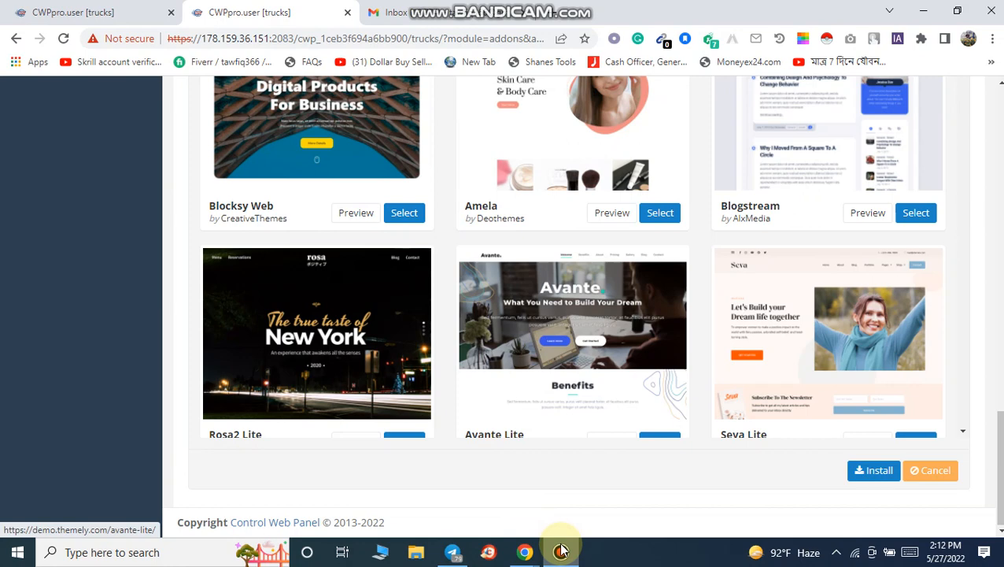
{"action": "left_click", "coordinate": [560, 552]}
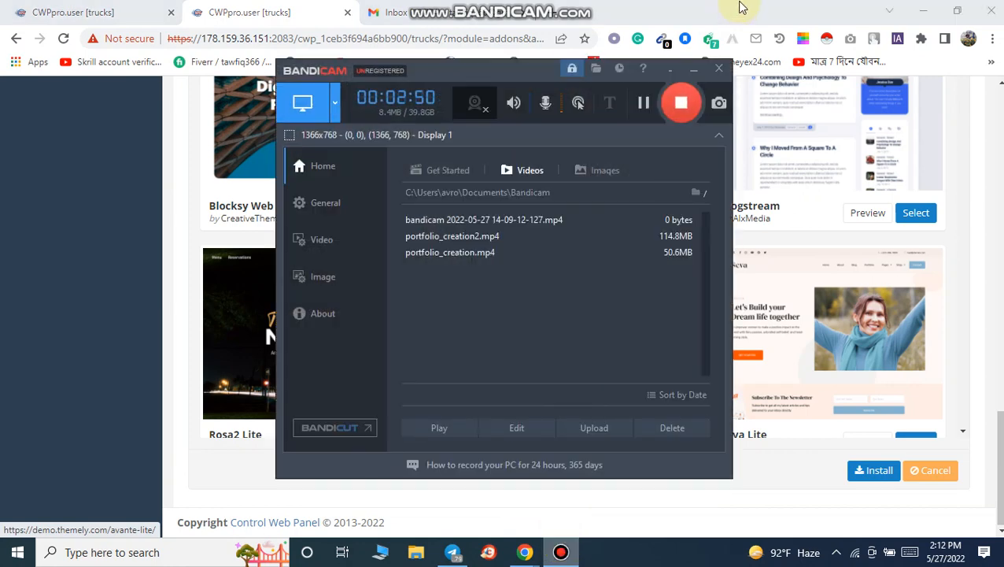
{"action": "left_click", "coordinate": [645, 103]}
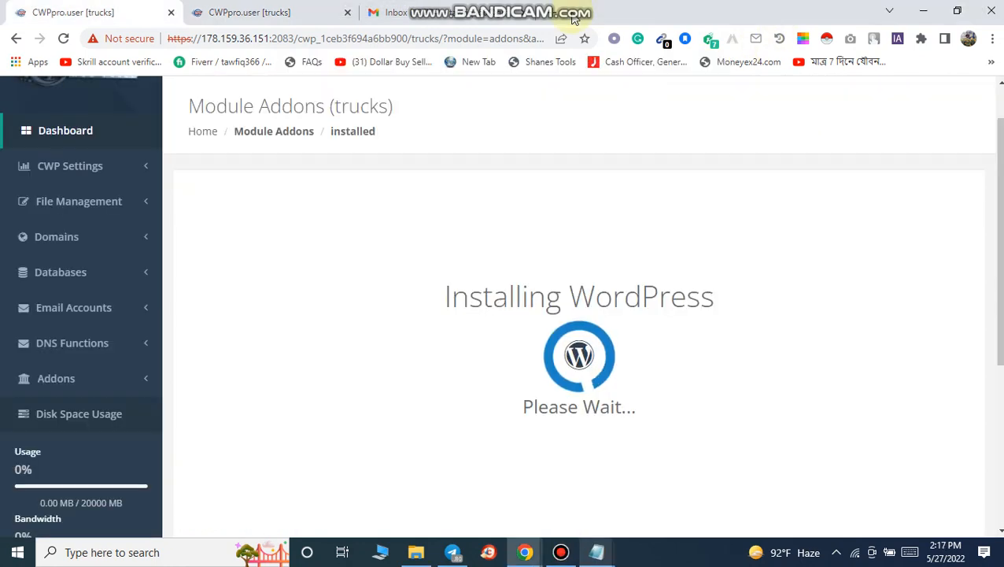
{"action": "left_click", "coordinate": [561, 552]}
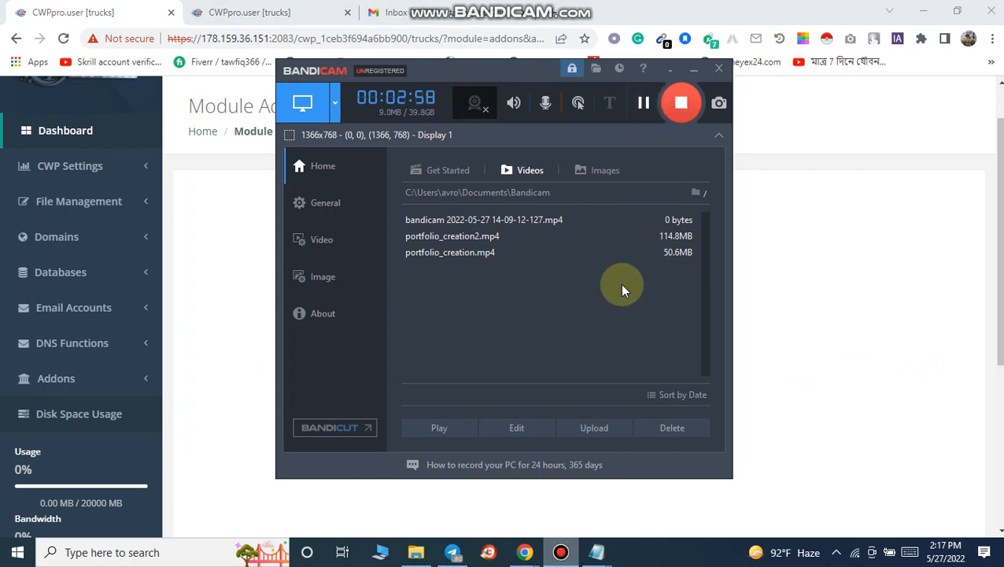
{"action": "left_click", "coordinate": [865, 101]}
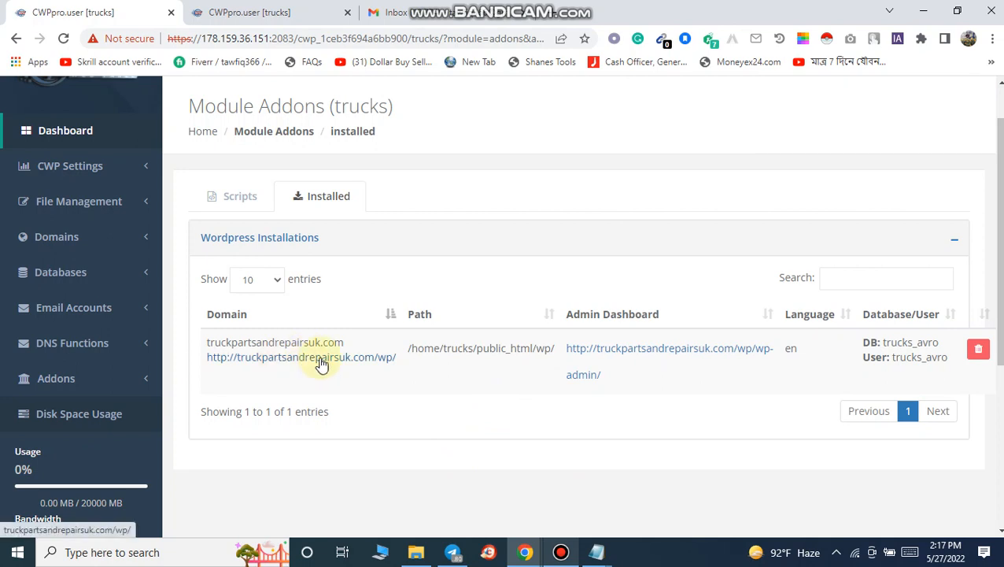
Open the admin dashboard address of the truckpartsandrepairsuk.com WordPress installation and close the duplicate CWP panel tab.
{"action": "left_click", "coordinate": [680, 354]}
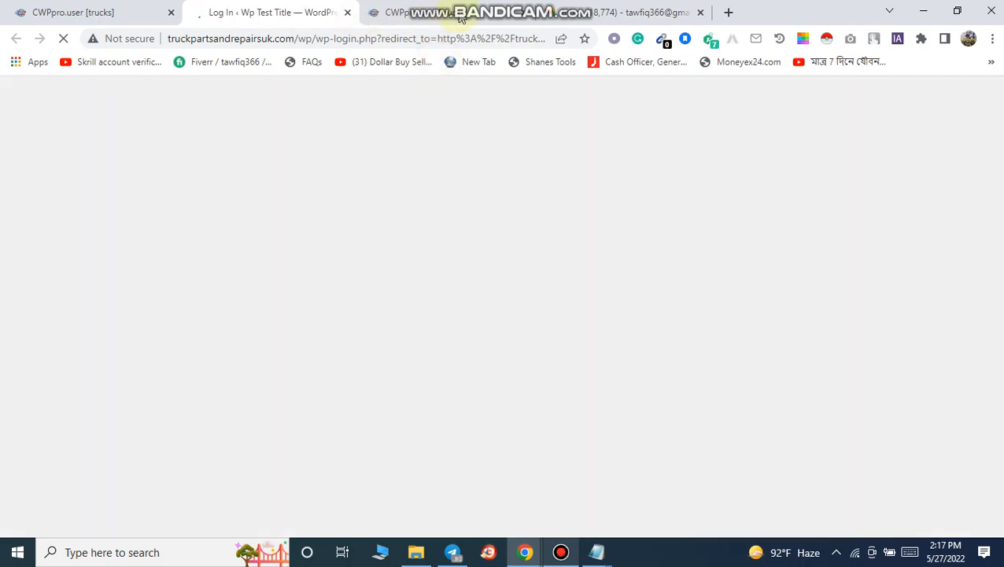
{"action": "left_click", "coordinate": [531, 16]}
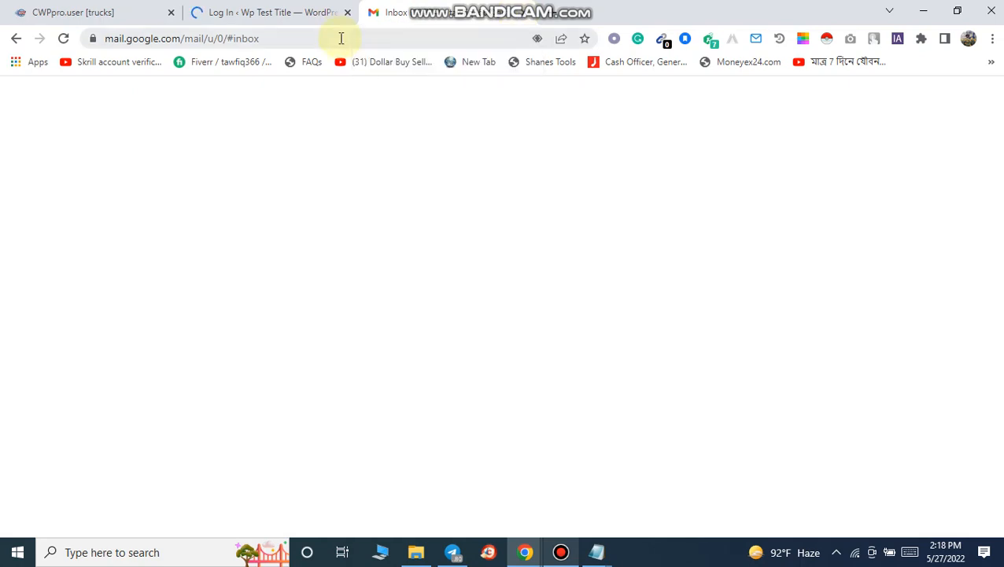
{"action": "left_click", "coordinate": [331, 12]}
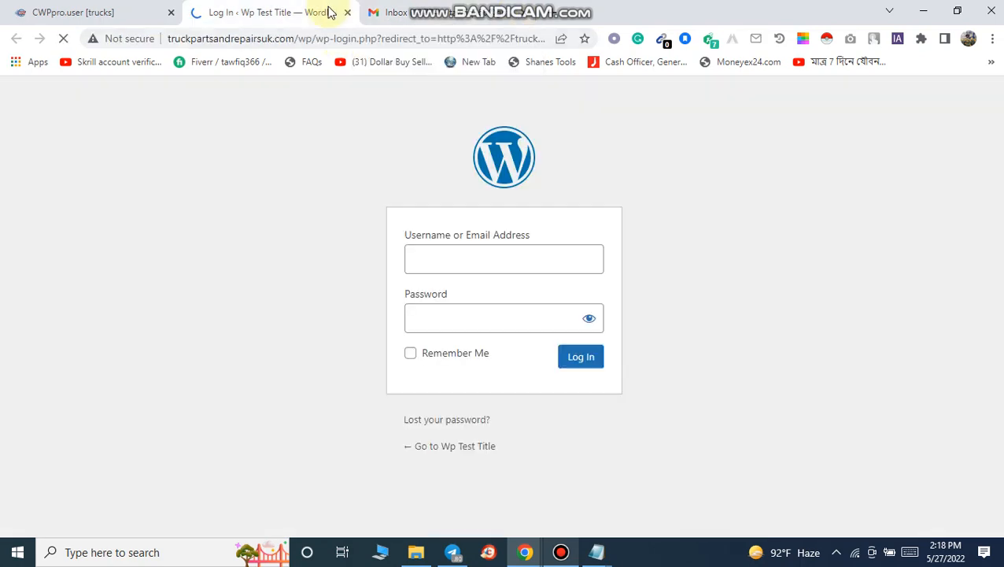
Try to log in to the WordPress admin by entering the admin username and the account password.
{"action": "left_click", "coordinate": [466, 257]}
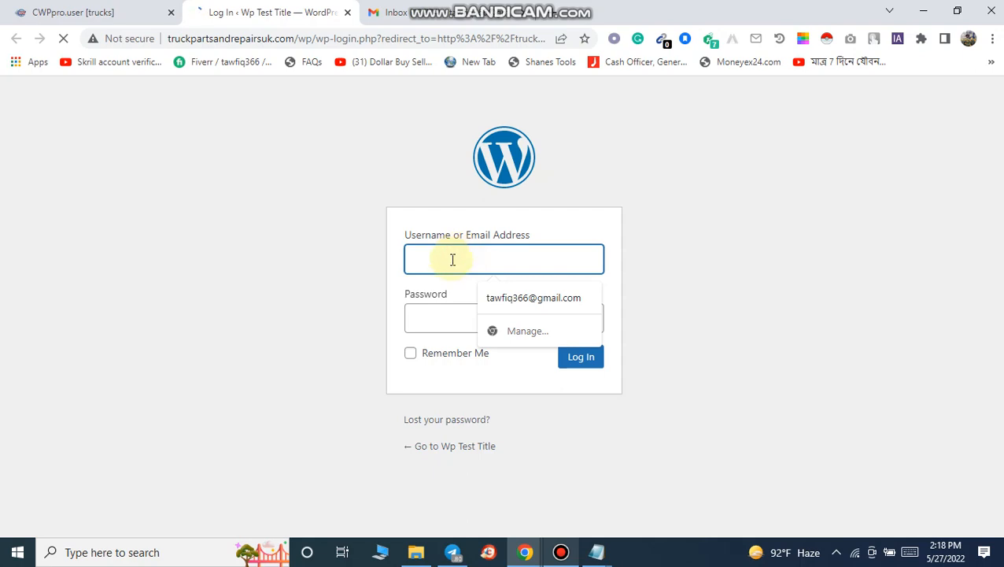
{"action": "type", "text": "Avro"}
{"action": "left_click", "coordinate": [241, 370]}
{"action": "left_click", "coordinate": [448, 314]}
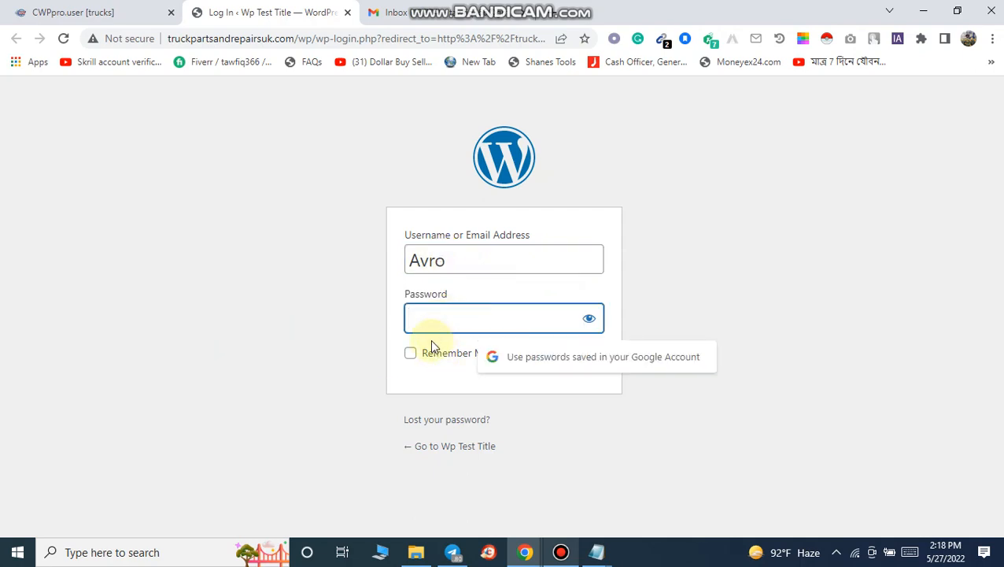
{"action": "left_click", "coordinate": [587, 325]}
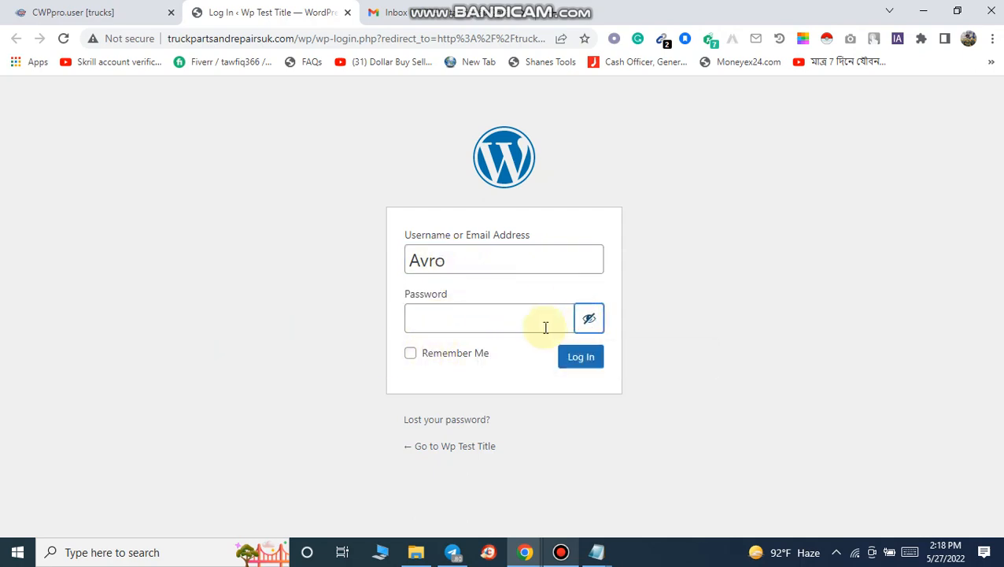
{"action": "left_click", "coordinate": [585, 324]}
{"action": "left_click", "coordinate": [509, 322]}
{"action": "type", "text": "•"}
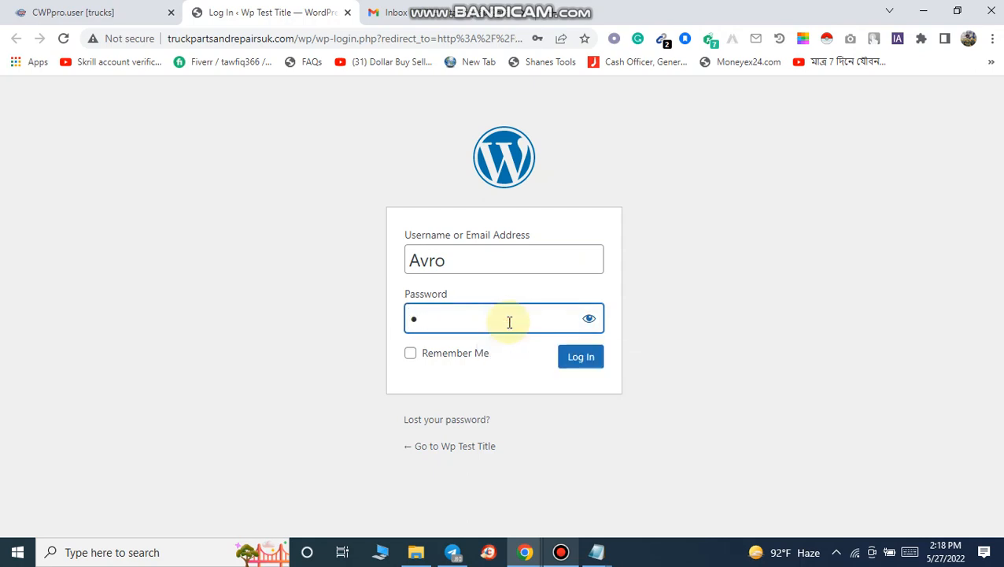
{"action": "key", "text": "BackSpace"}
{"action": "type", "text": "••••••••••••"}
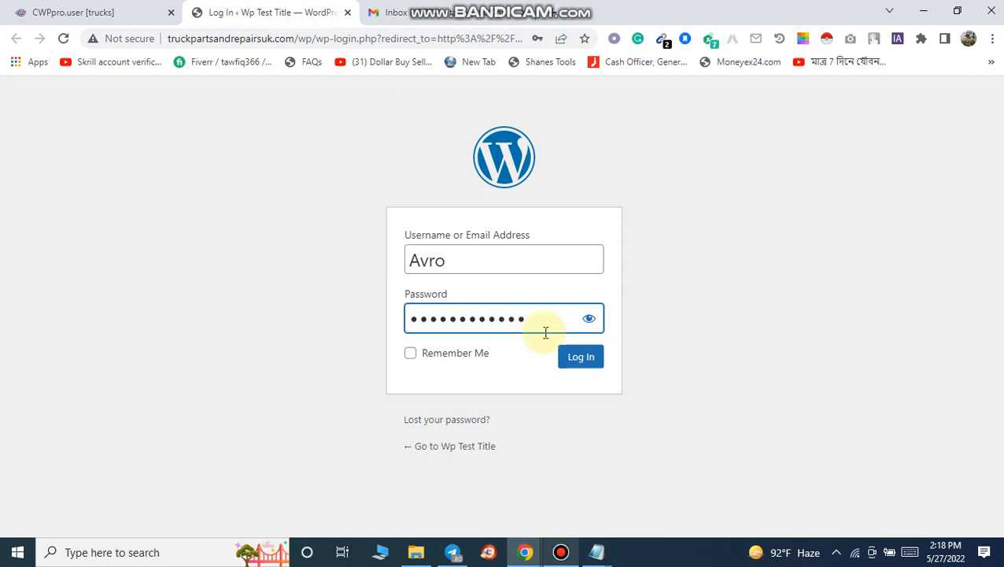
{"action": "left_click", "coordinate": [580, 362]}
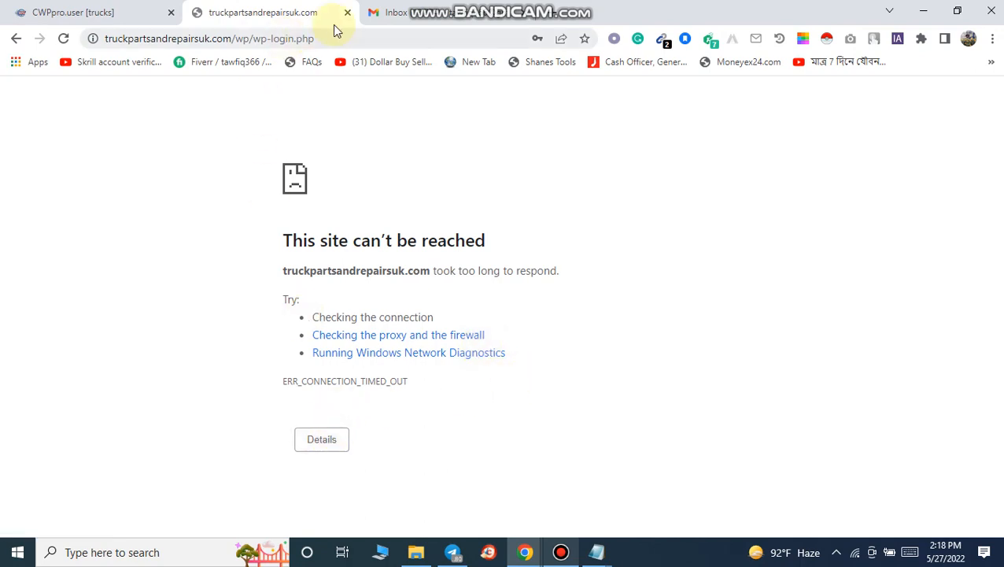
Copy the domain from the login page address, close the Gmail tab and visit truckpartsandrepairsuk.com in a new tab.
{"action": "left_click_drag", "start_coordinate": [232, 38], "coordinate": [7, 38]}
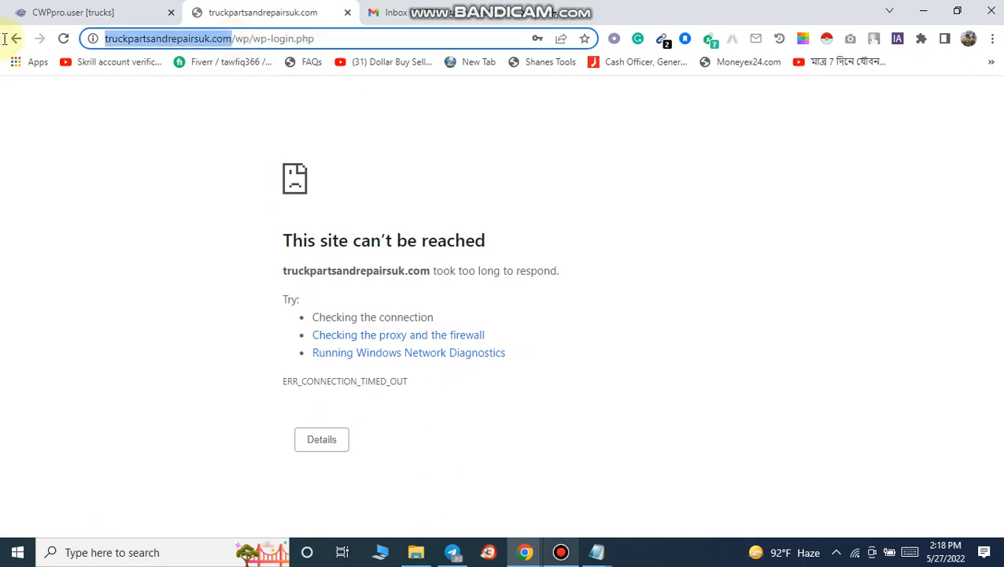
{"action": "right_click", "coordinate": [187, 38]}
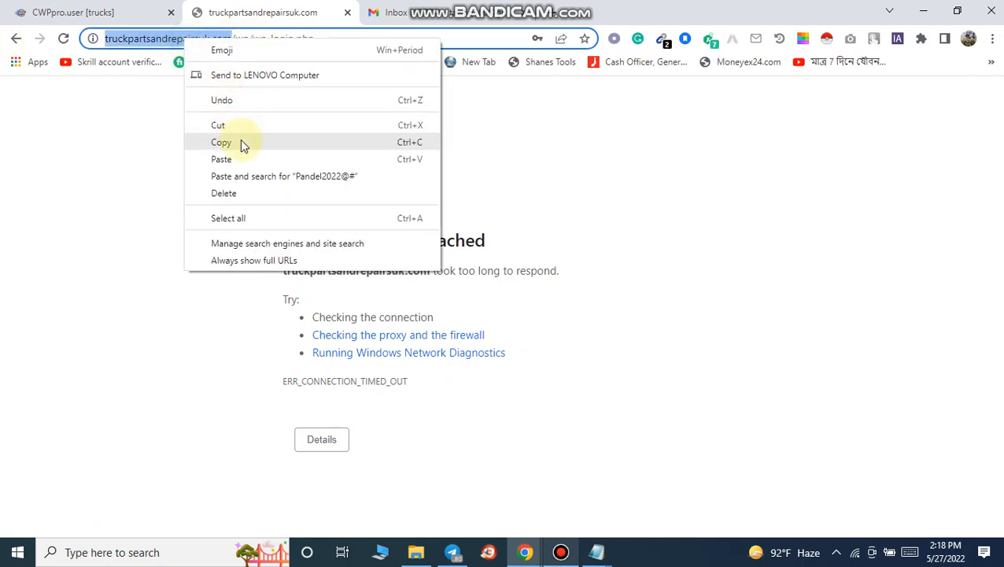
{"action": "left_click", "coordinate": [240, 138]}
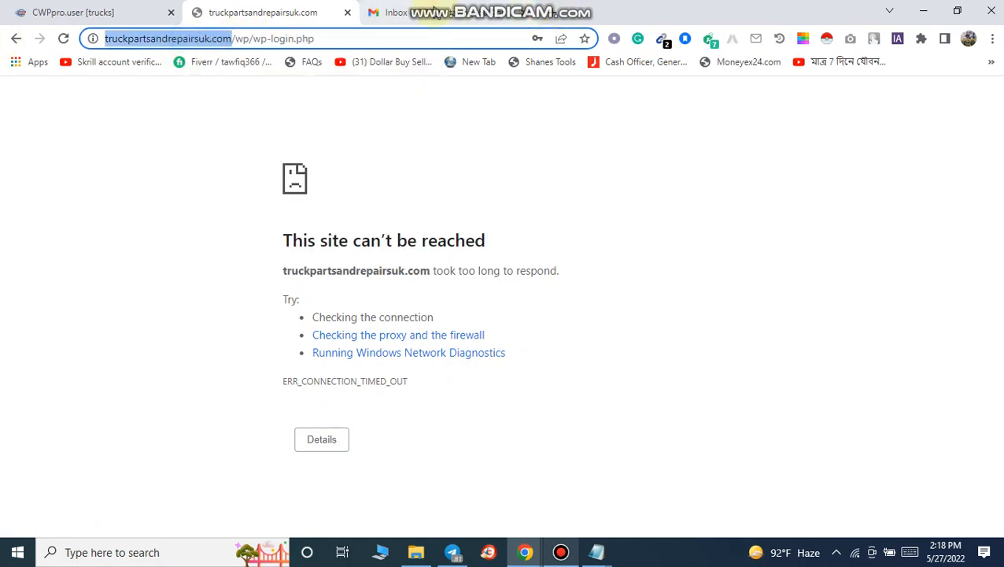
{"action": "left_click", "coordinate": [523, 13]}
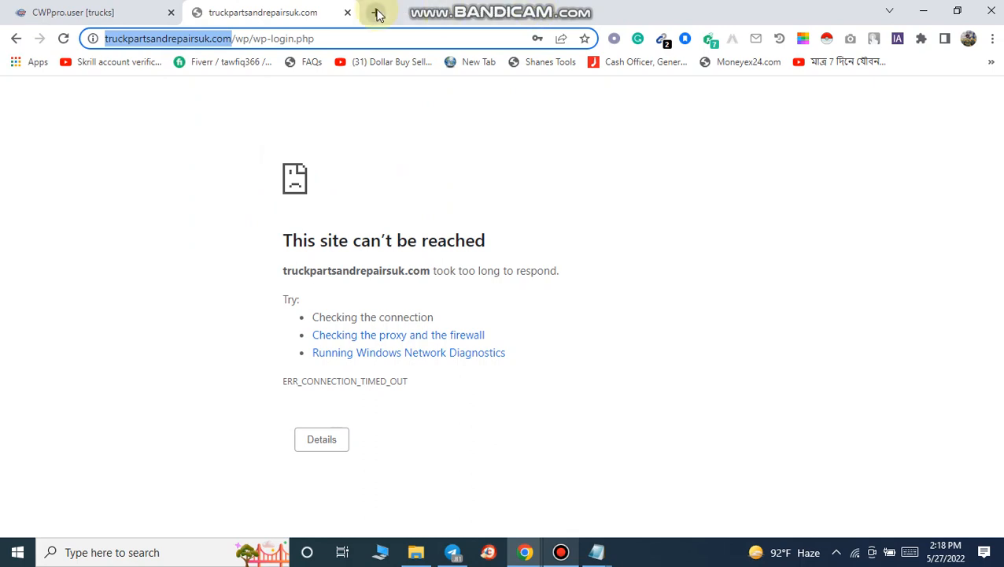
{"action": "left_click", "coordinate": [378, 15]}
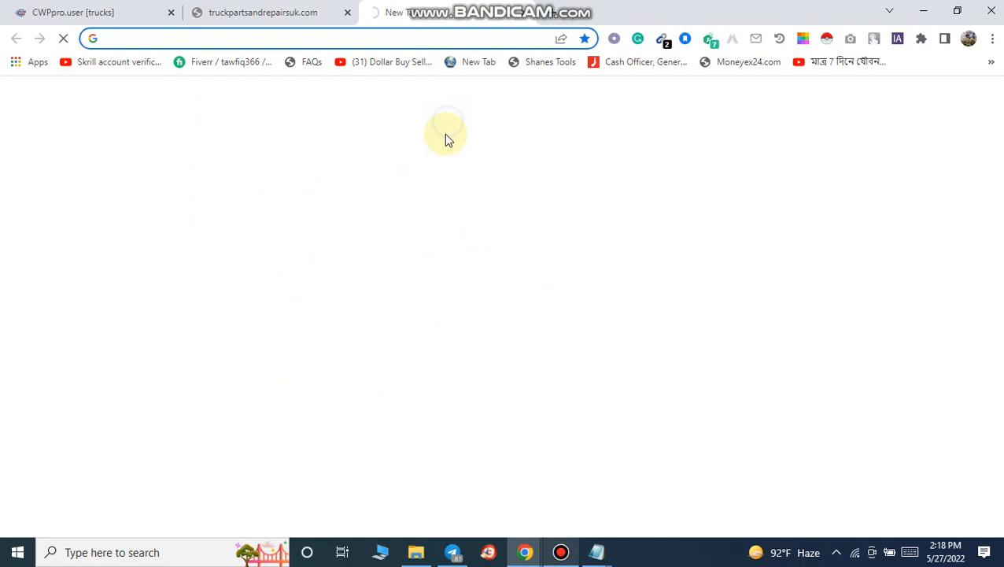
{"action": "key", "text": "ctrl+v"}
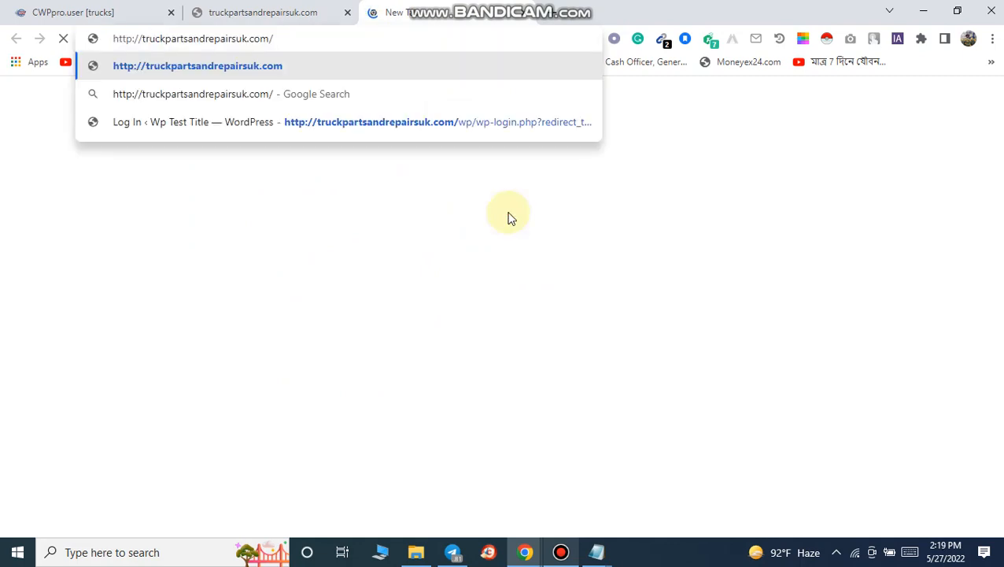
{"action": "key", "text": "Return"}
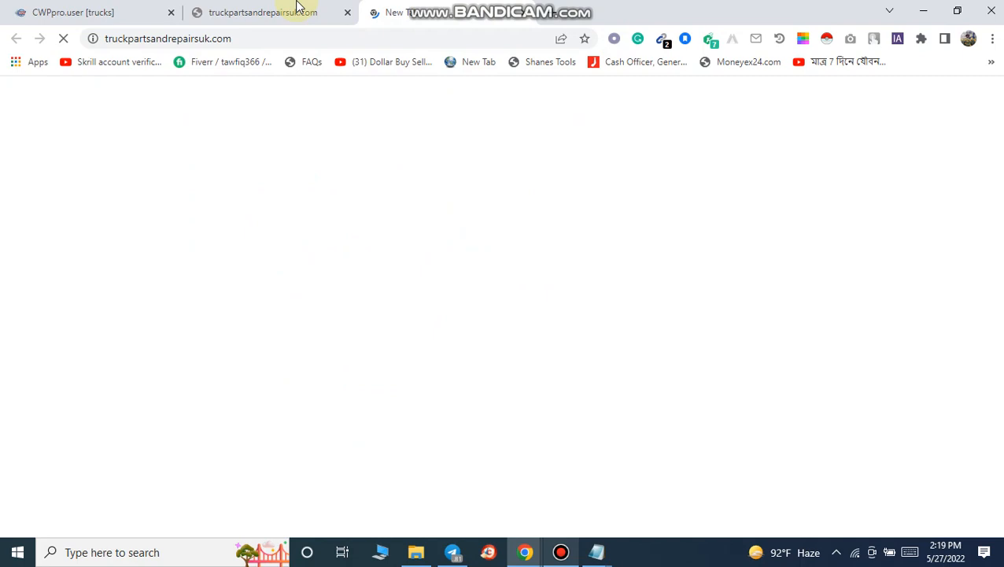
Reload the WordPress login page at truckpartsandrepairsuk.com/wp/wp-login.php.
{"action": "left_click", "coordinate": [297, 7]}
{"action": "left_click", "coordinate": [341, 42]}
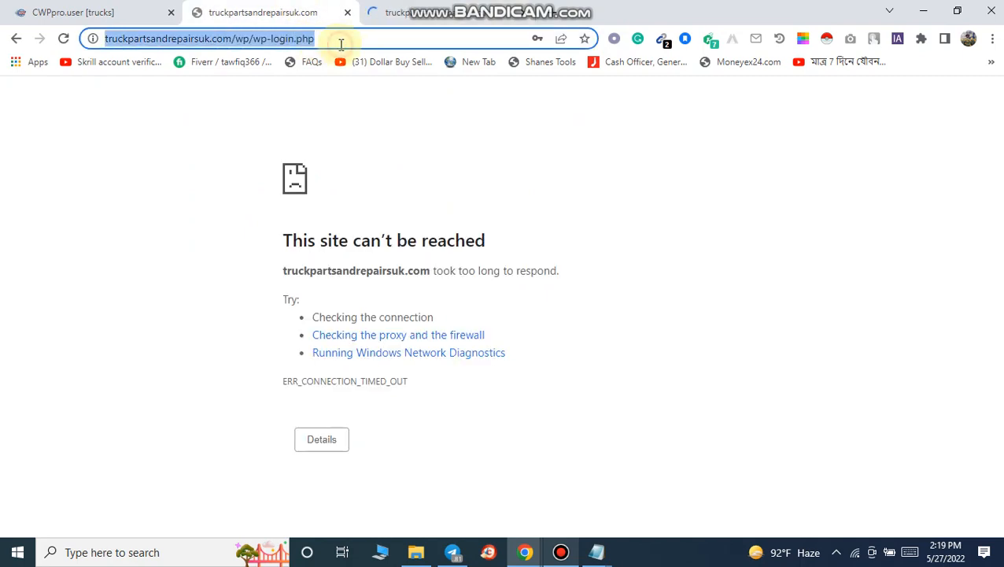
{"action": "key", "text": "Return"}
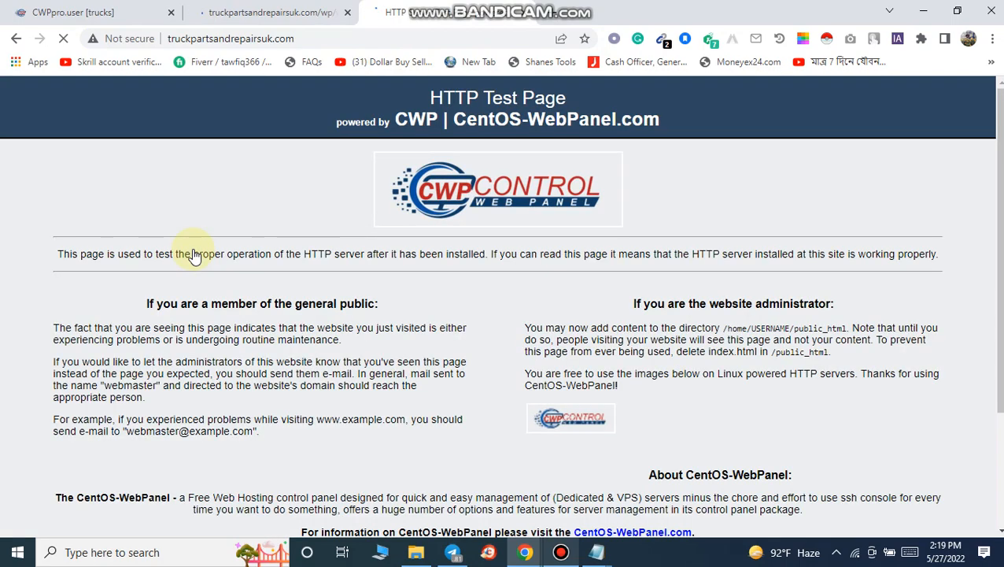
Examine the page served at the domain's root and check the loading of the WordPress login and CWP panel pages.
{"action": "scroll", "coordinate": [194, 249], "scroll_direction": "down", "scroll_amount": 2}
{"action": "scroll", "coordinate": [193, 250], "scroll_direction": "up", "scroll_amount": 2}
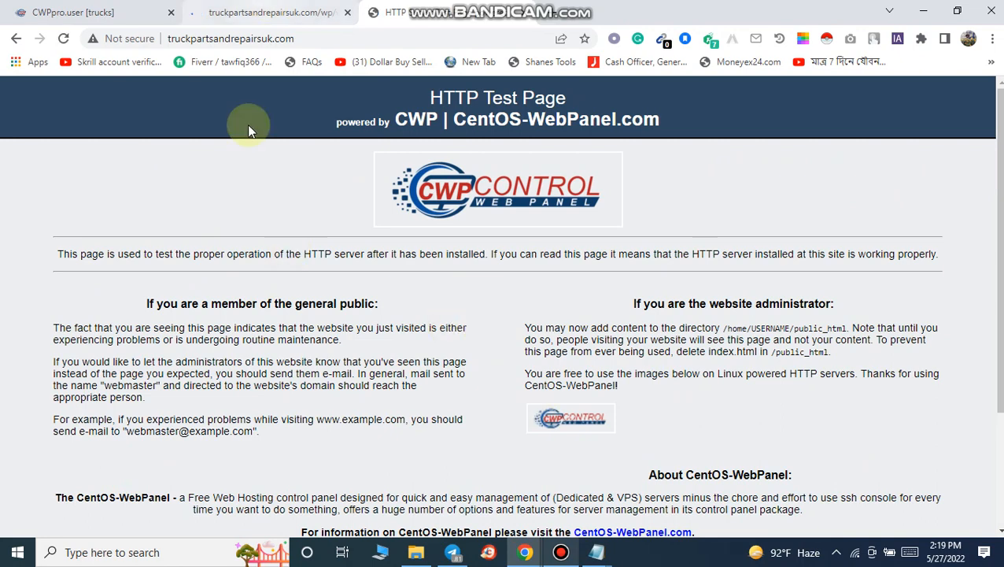
{"action": "key", "text": "ctrl+shift+Tab"}
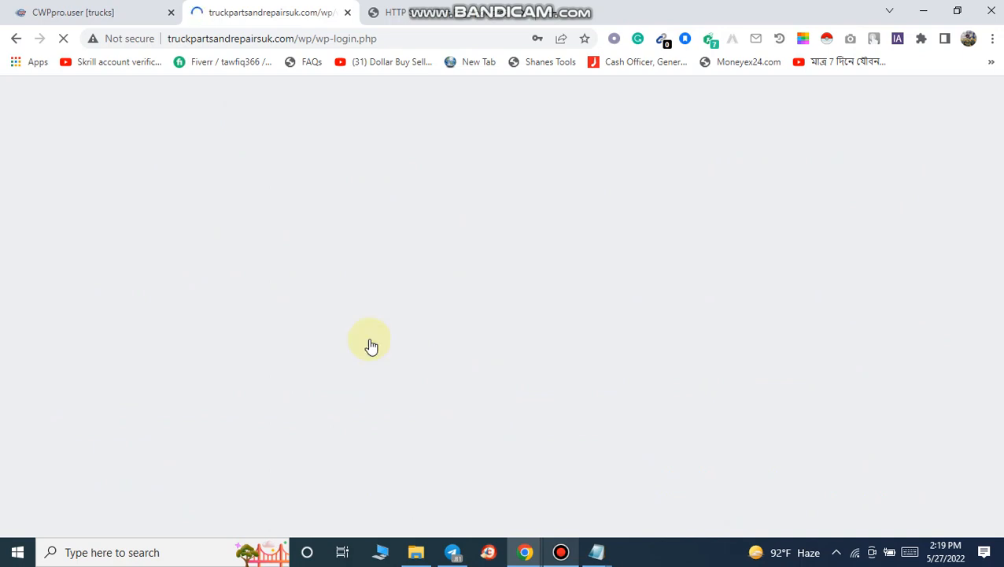
{"action": "key", "text": "ctrl+shift+Tab"}
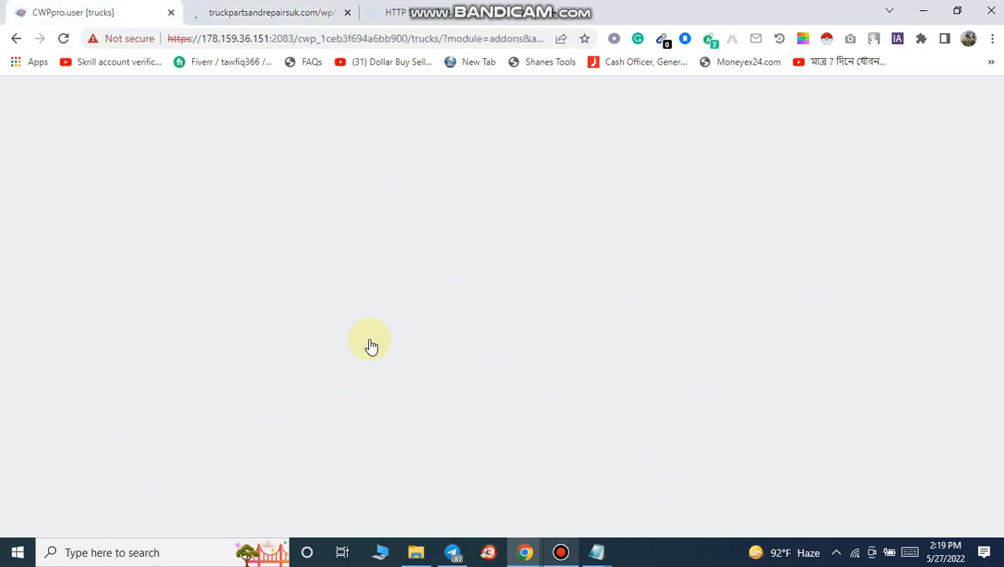
{"action": "left_click", "coordinate": [255, 10]}
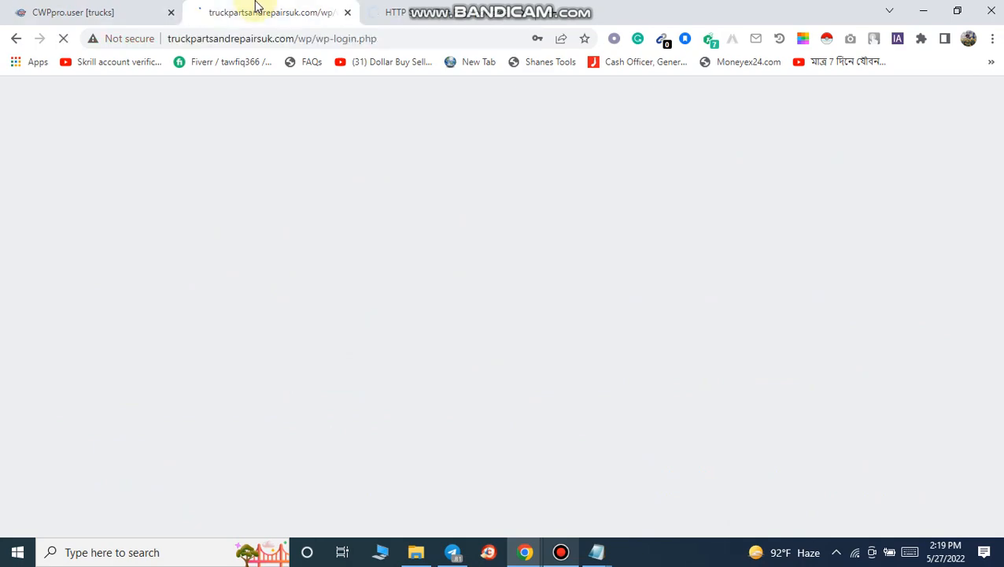
{"action": "left_click", "coordinate": [440, 9]}
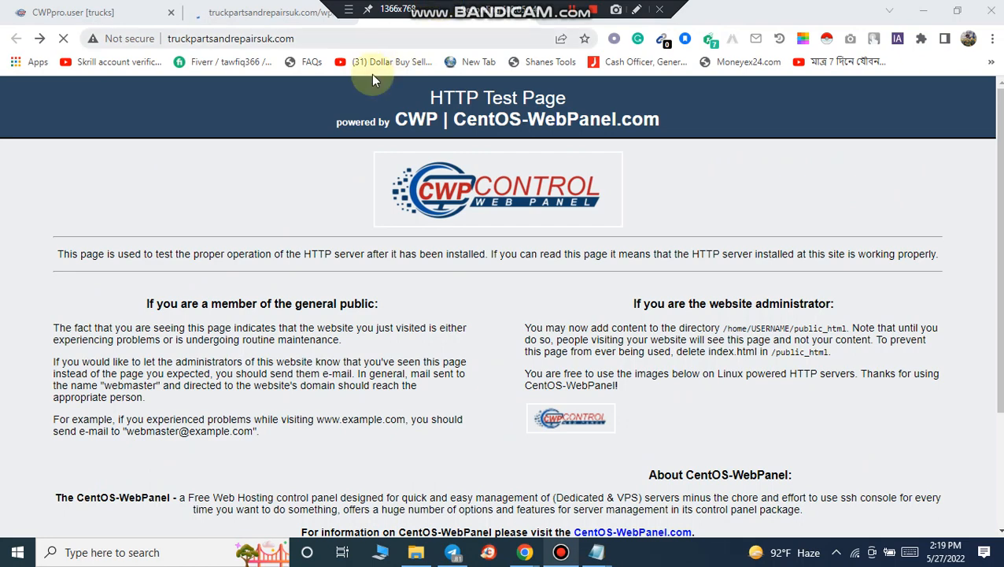
{"action": "left_click", "coordinate": [16, 10]}
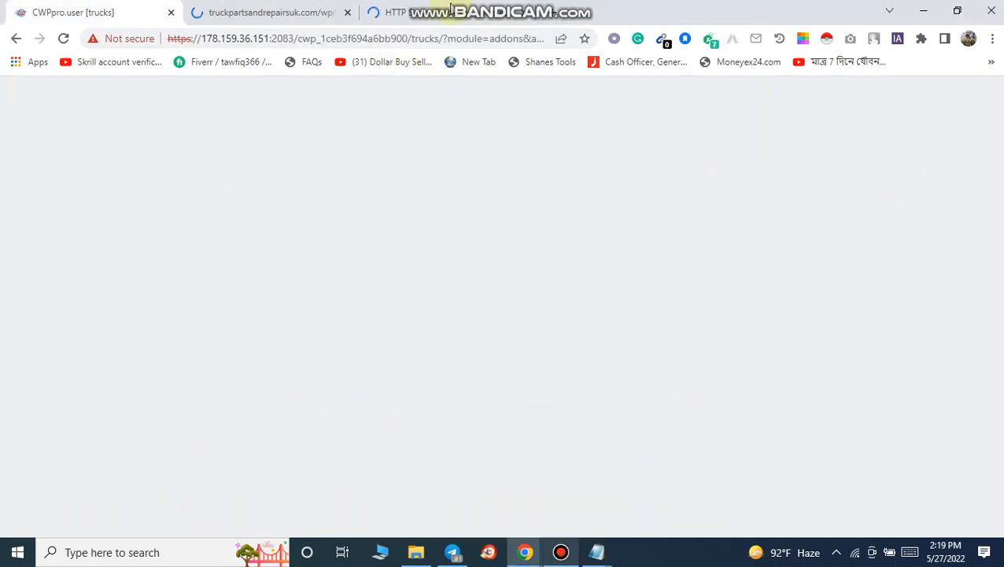
{"action": "left_click", "coordinate": [451, 9]}
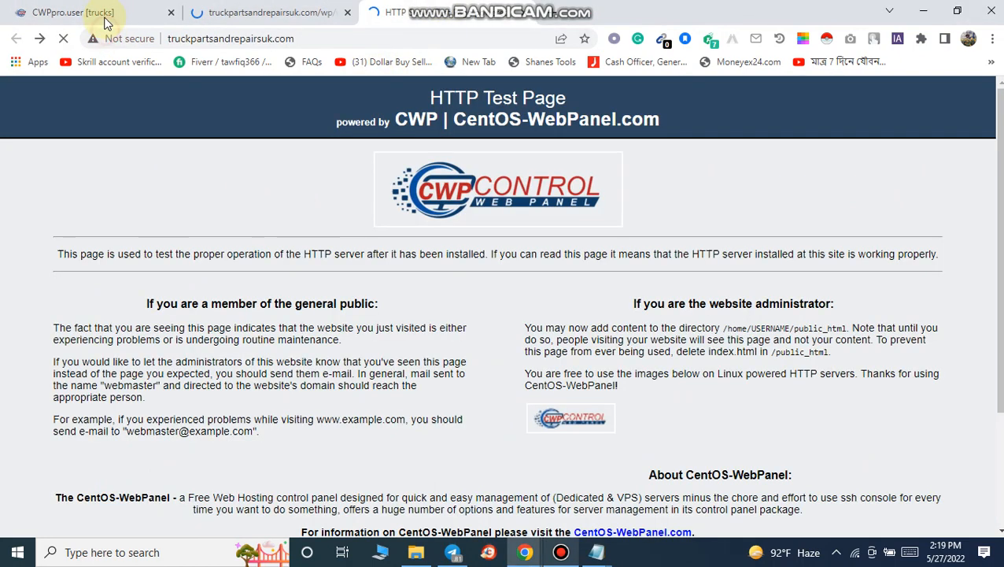
{"action": "left_click", "coordinate": [106, 16]}
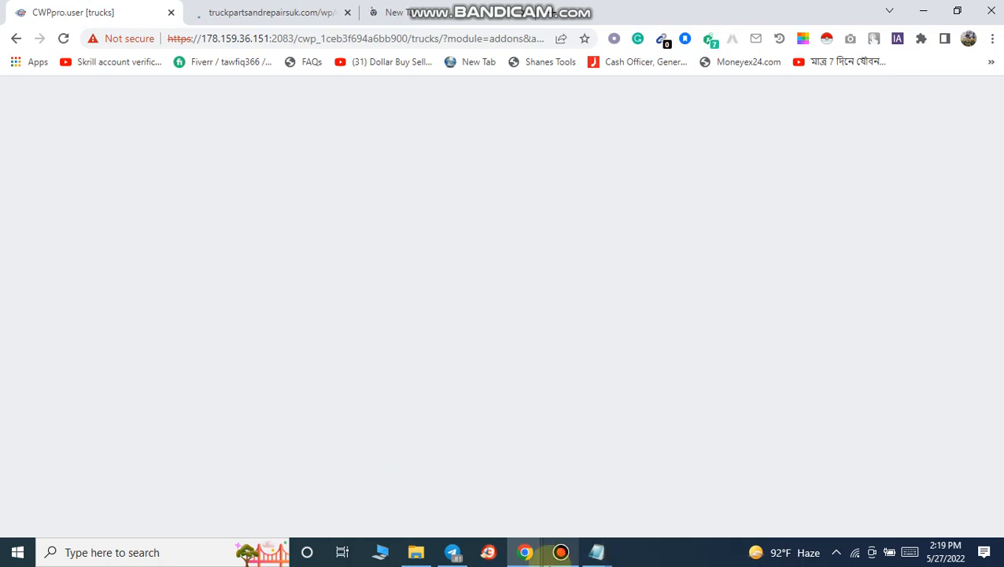
{"action": "left_click", "coordinate": [560, 552]}
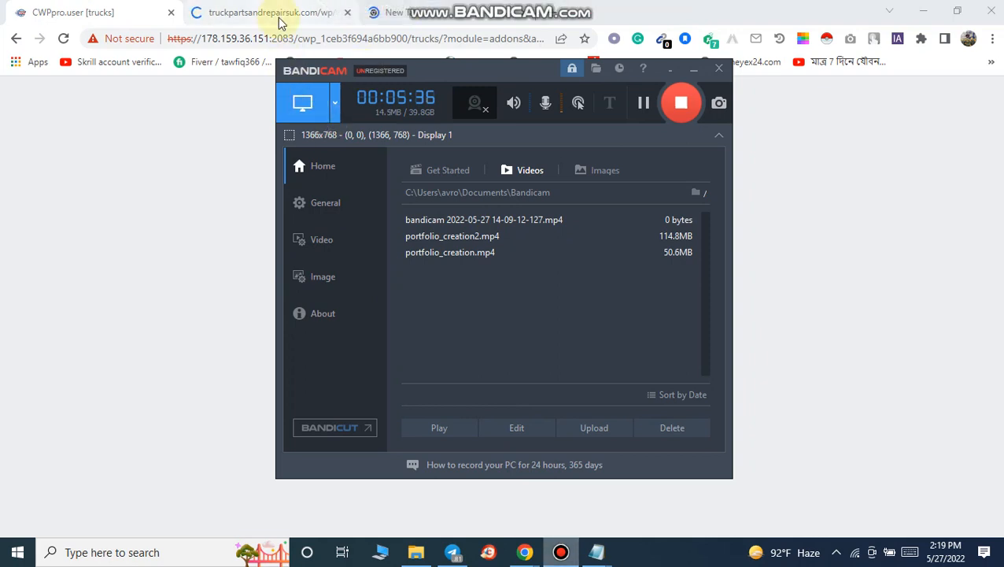
{"action": "key", "text": "alt+Tab"}
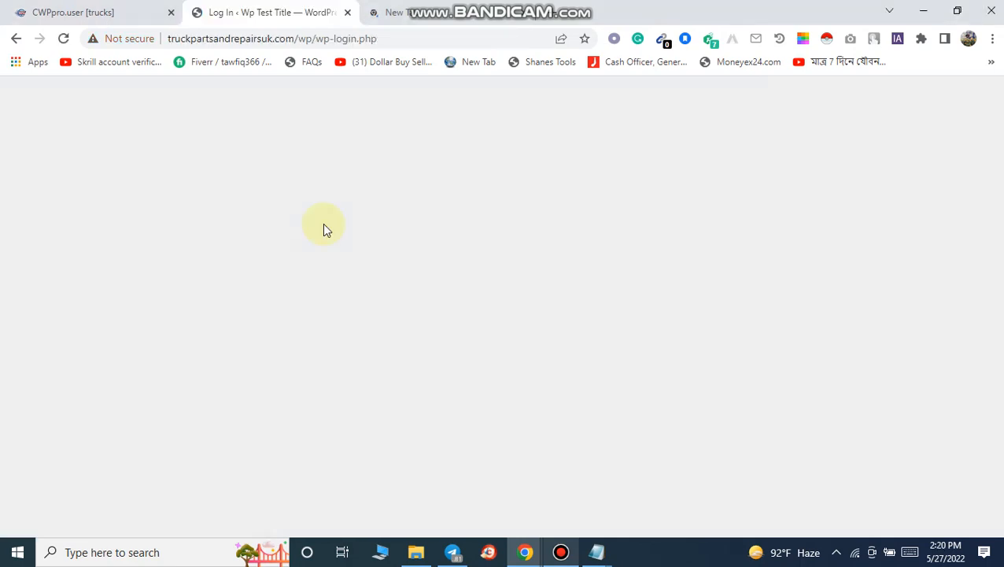
Close the extra browser tab and load truckpartsandrepairsuk.com/wp/wp-login.php again.
{"action": "left_click", "coordinate": [525, 22]}
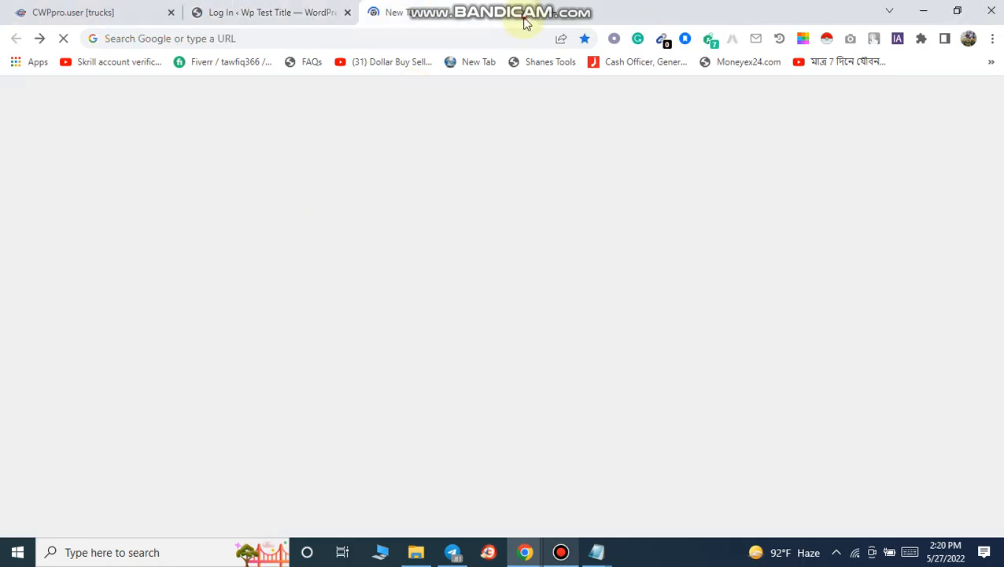
{"action": "left_click", "coordinate": [525, 19]}
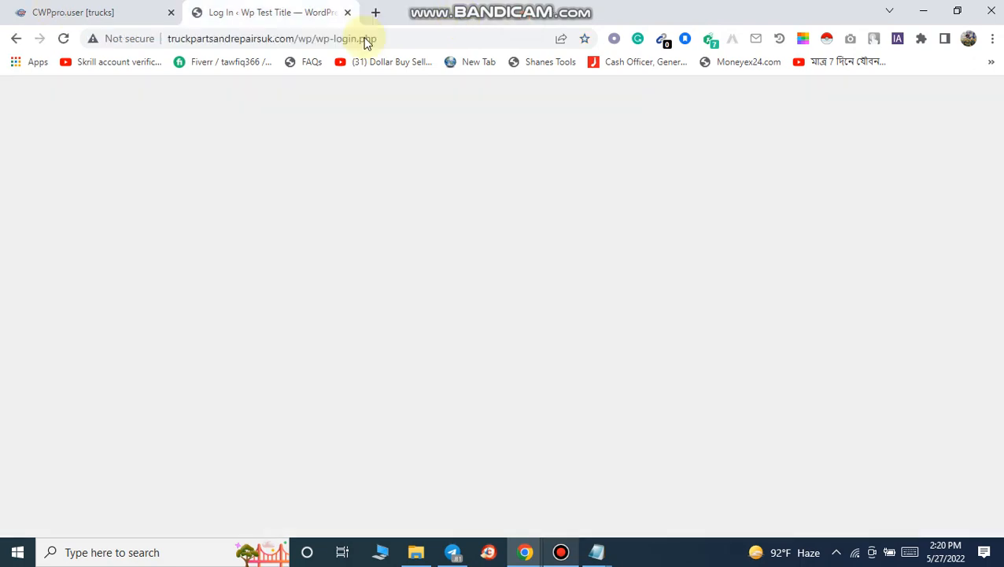
{"action": "left_click", "coordinate": [368, 43]}
{"action": "key", "text": "Return"}
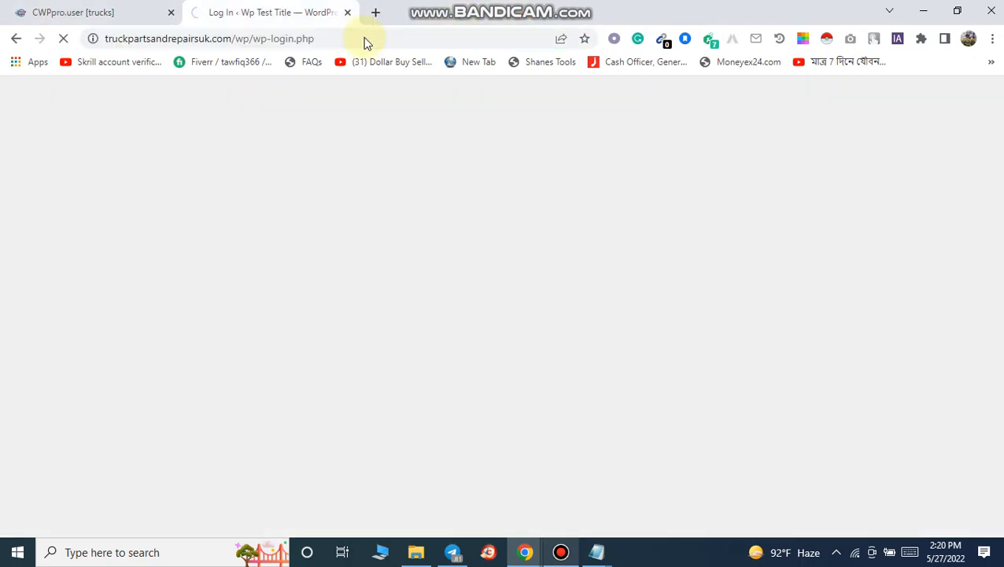
{"action": "left_click", "coordinate": [377, 12]}
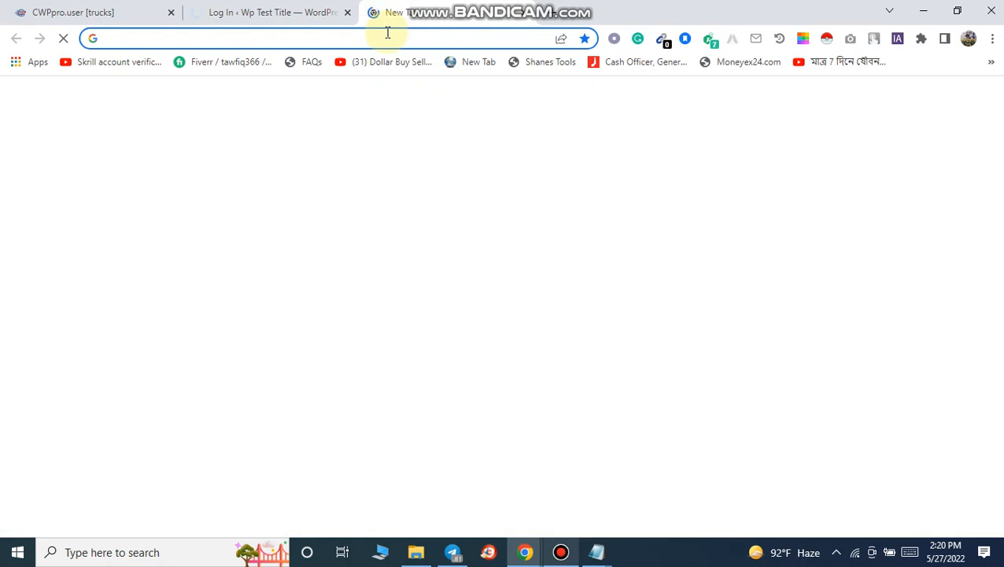
{"action": "type", "text": "http://truckpartsandrepairsuk.com/"}
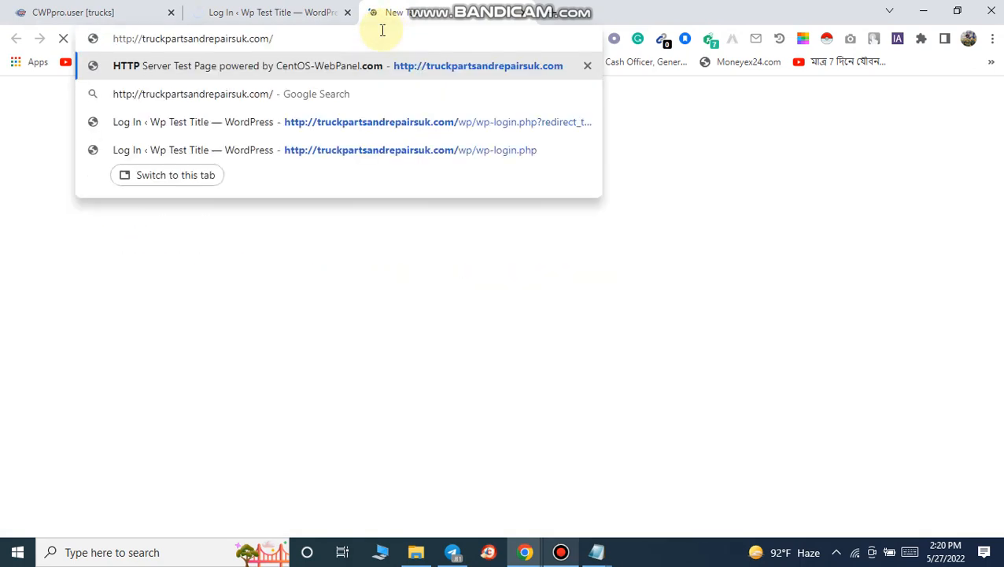
{"action": "key", "text": "Return"}
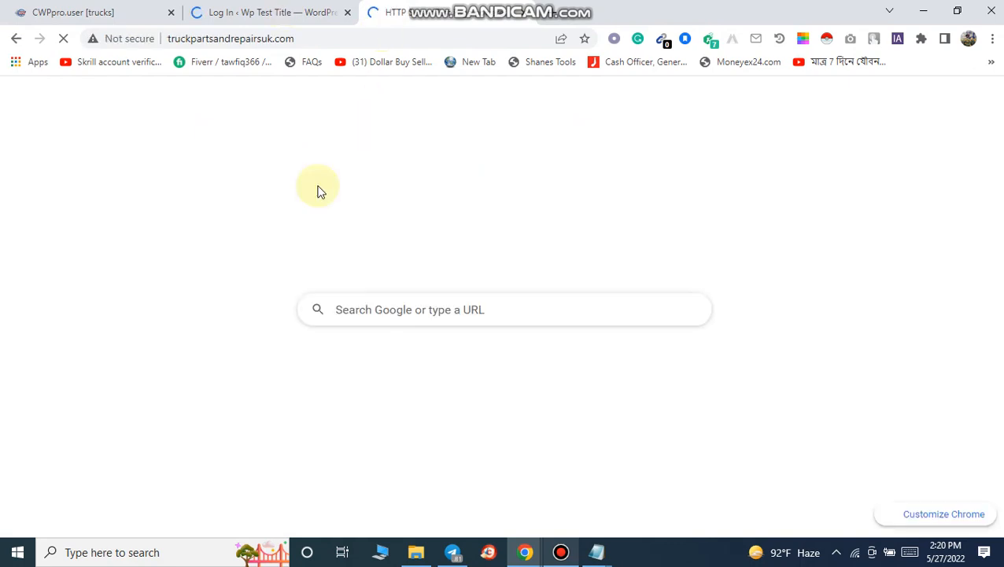
{"action": "key", "text": "ctrl+shift+Tab"}
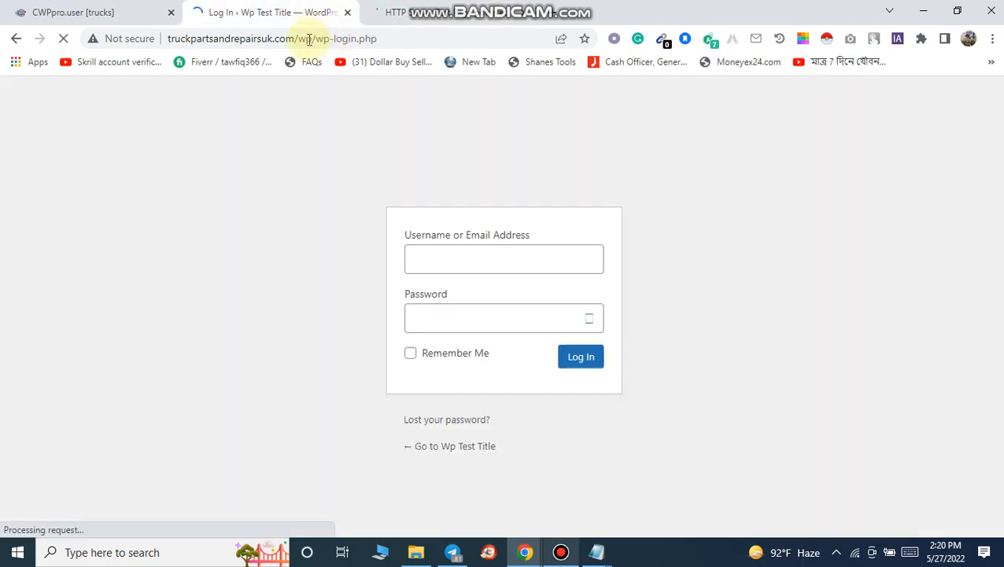
{"action": "left_click_drag", "start_coordinate": [167, 37], "coordinate": [427, 34]}
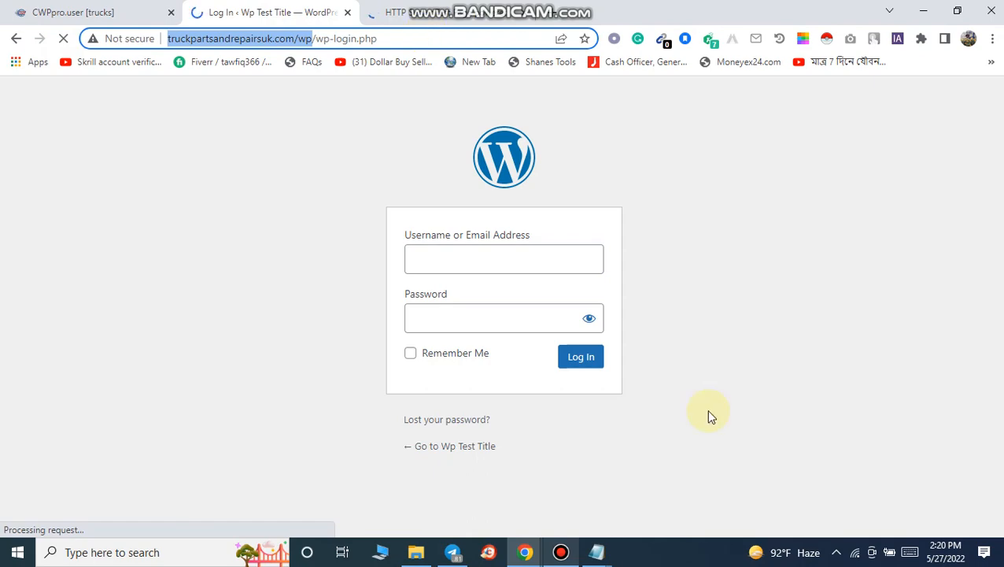
{"action": "type", "text": "http://truckpartsandrepairsuk.com/wp"}
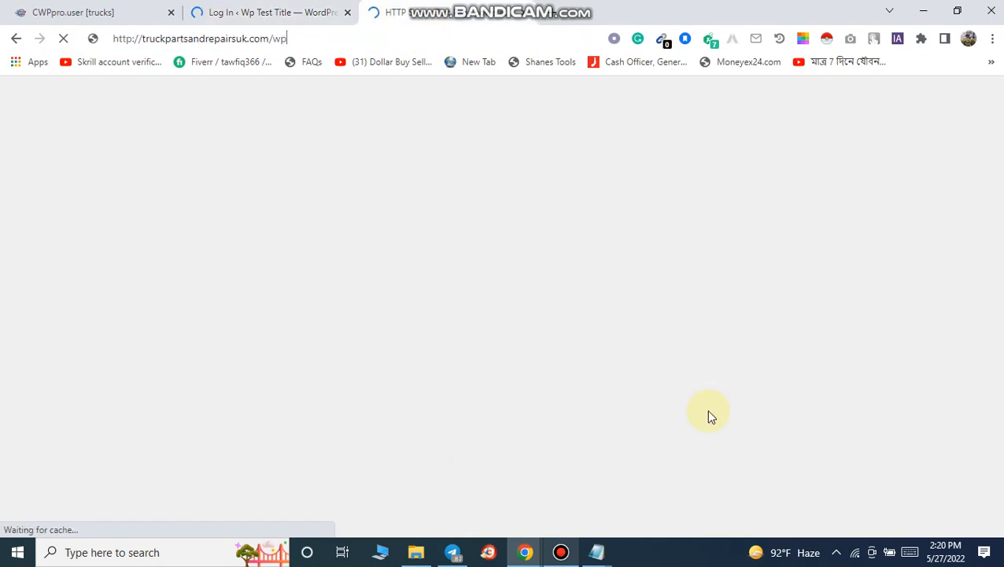
{"action": "key", "text": "Return"}
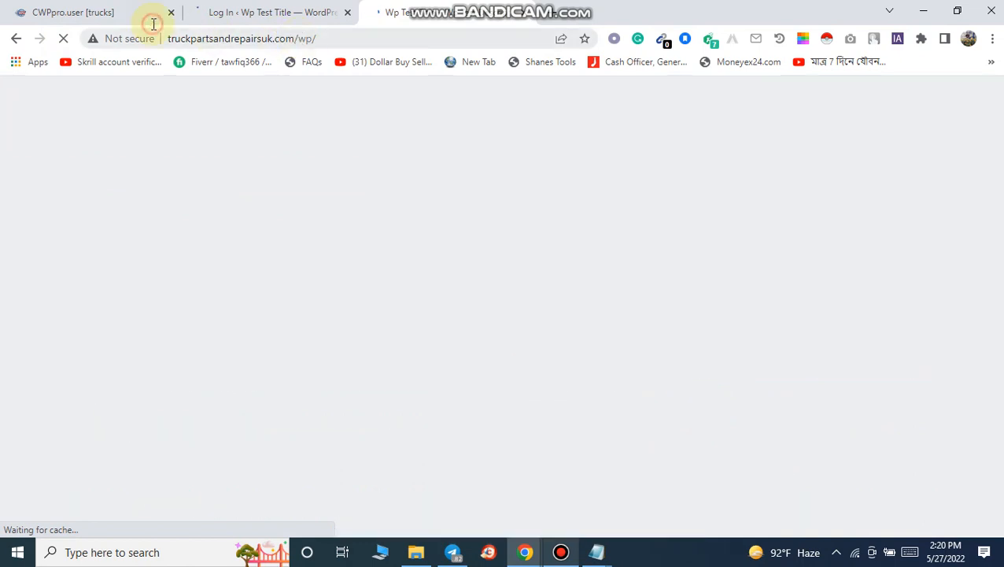
Look over the WordPress front page and reload it at truckpartsandrepairsuk.com/wp/.
{"action": "left_click_drag", "start_coordinate": [294, 39], "coordinate": [153, 25]}
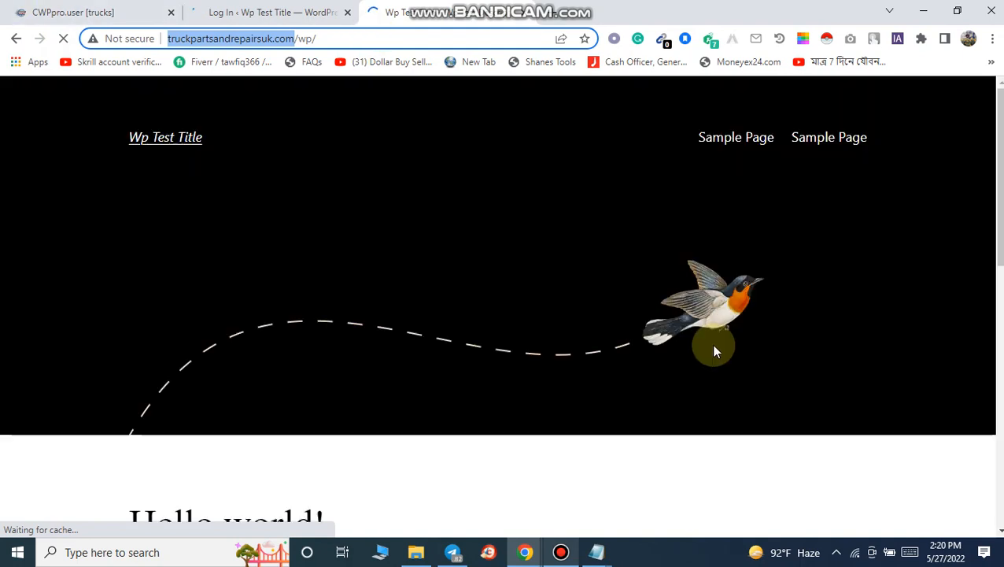
{"action": "scroll", "coordinate": [714, 351], "scroll_direction": "down", "scroll_amount": 9}
{"action": "scroll", "coordinate": [377, 81], "scroll_direction": "up", "scroll_amount": 3}
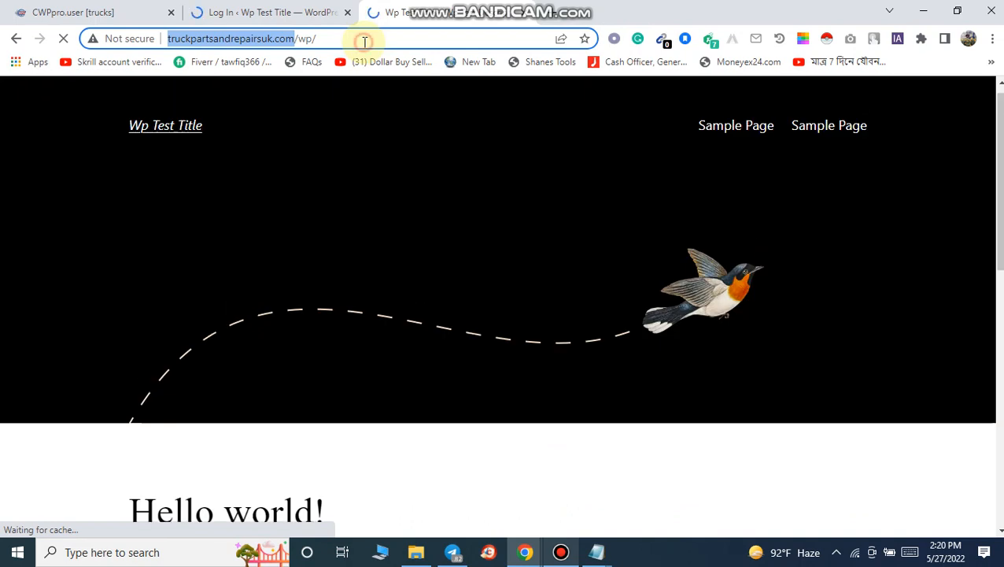
{"action": "triple_click", "coordinate": [364, 42]}
{"action": "key", "text": "Return"}
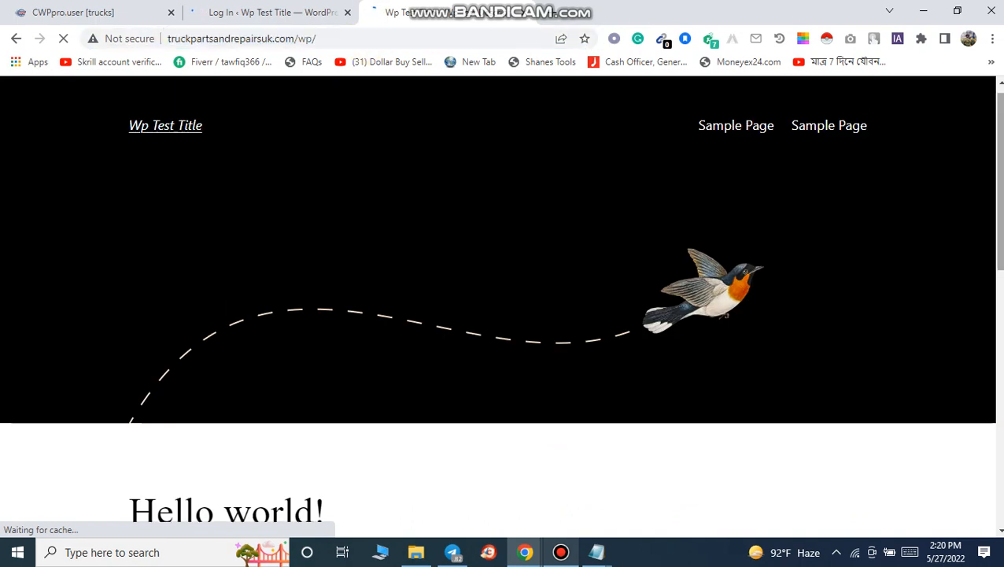
{"action": "scroll", "coordinate": [502, 305], "scroll_direction": "down", "scroll_amount": 8}
{"action": "scroll", "coordinate": [360, 87], "scroll_direction": "up", "scroll_amount": 9}
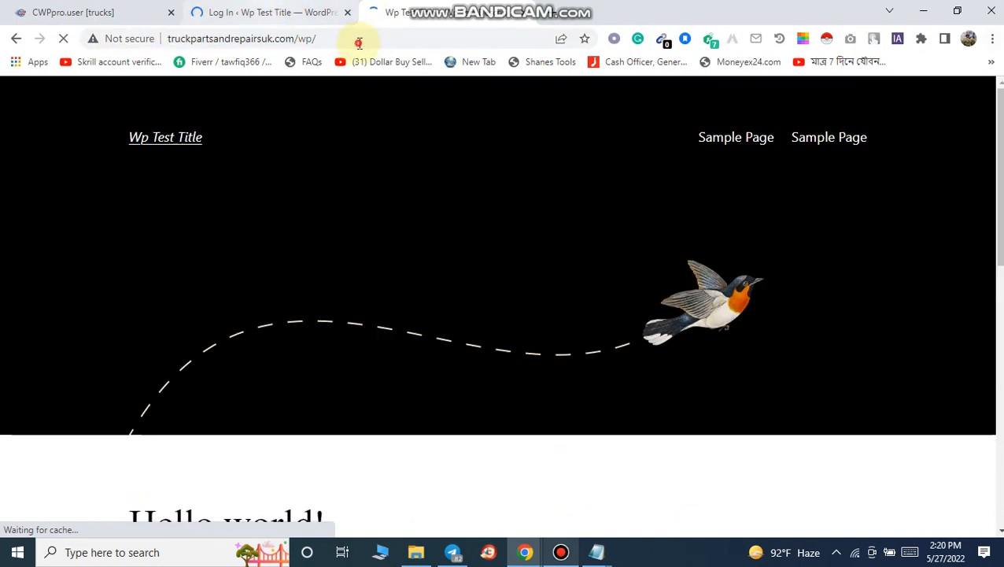
Examine the domain and /wp/ folder in the site's address and the front page's content from header to footer.
{"action": "left_click", "coordinate": [359, 41]}
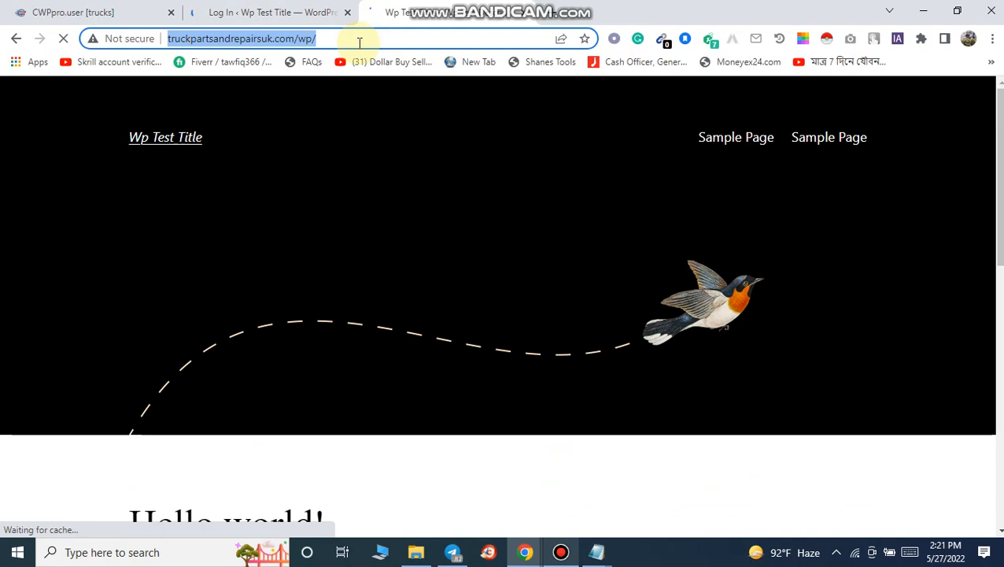
{"action": "left_click", "coordinate": [352, 40]}
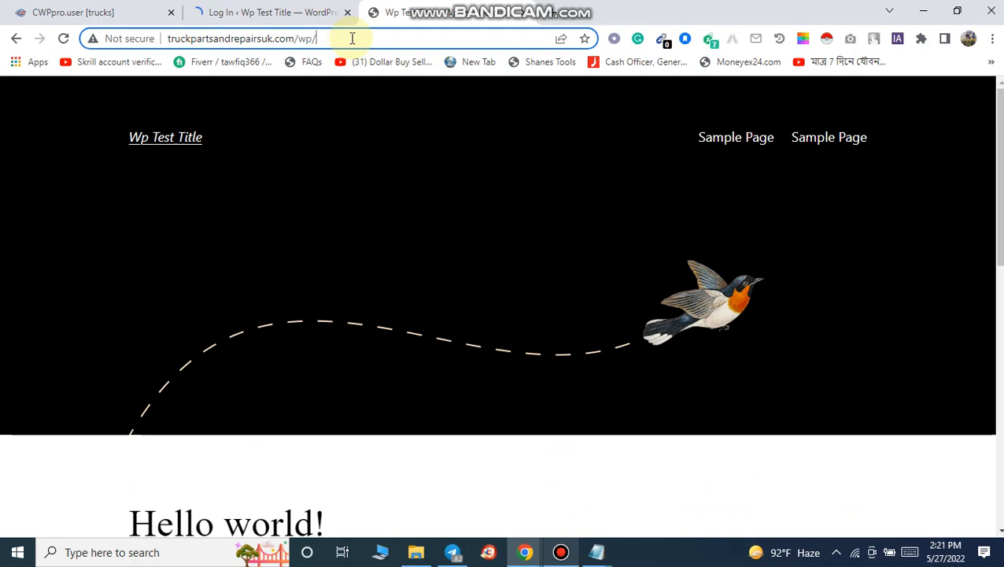
{"action": "left_click", "coordinate": [209, 38]}
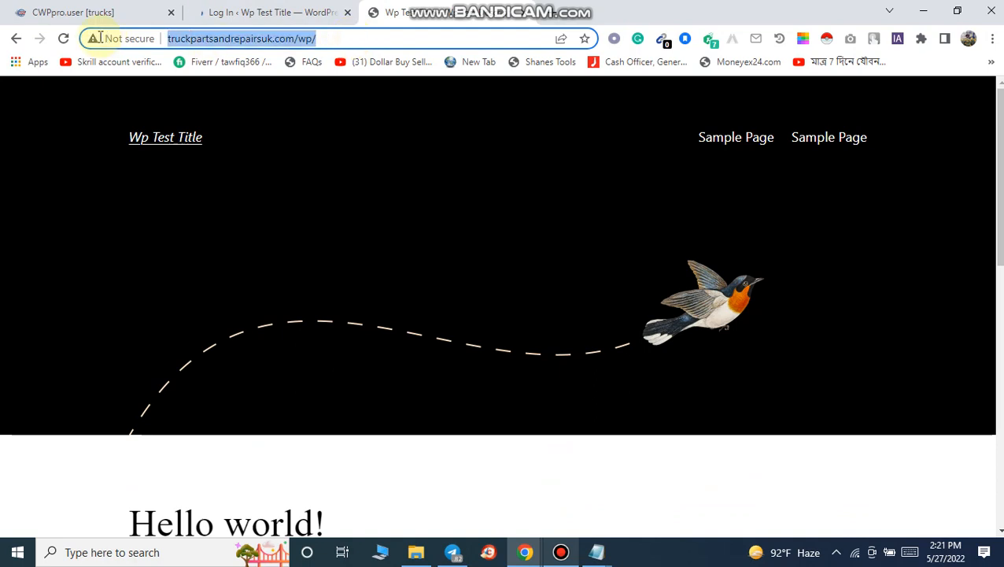
{"action": "left_click_drag", "start_coordinate": [355, 37], "coordinate": [163, 28]}
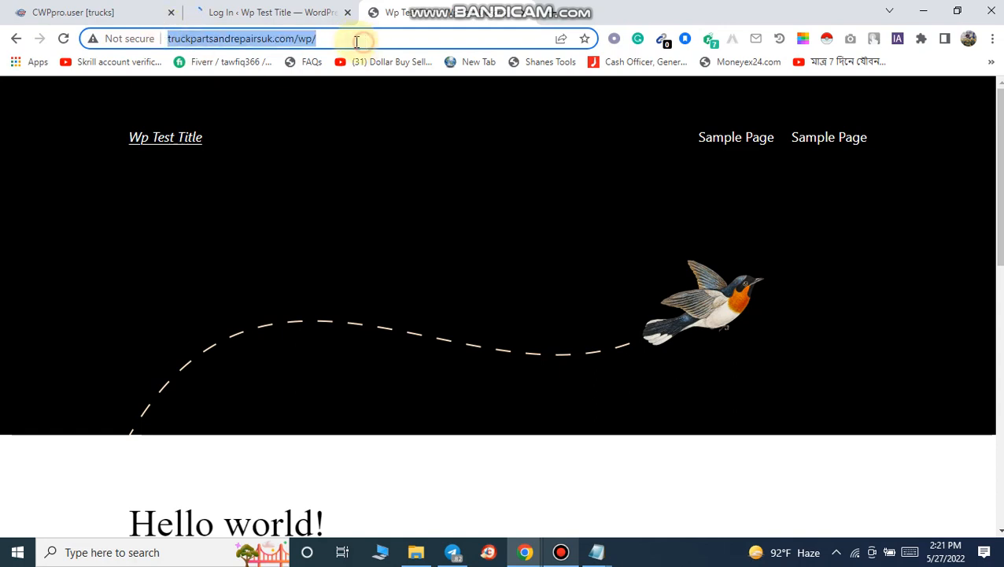
{"action": "left_click", "coordinate": [357, 38]}
{"action": "left_click_drag", "start_coordinate": [296, 38], "coordinate": [144, 37]}
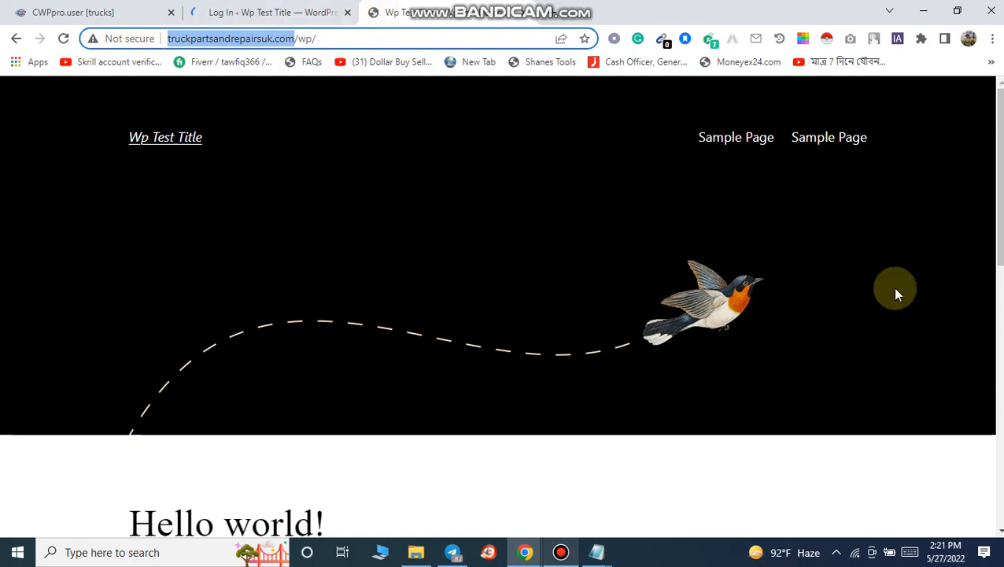
{"action": "scroll", "coordinate": [895, 294], "scroll_direction": "down", "scroll_amount": 4}
{"action": "scroll", "coordinate": [895, 293], "scroll_direction": "up", "scroll_amount": 4}
{"action": "scroll", "coordinate": [804, 329], "scroll_direction": "down", "scroll_amount": 5}
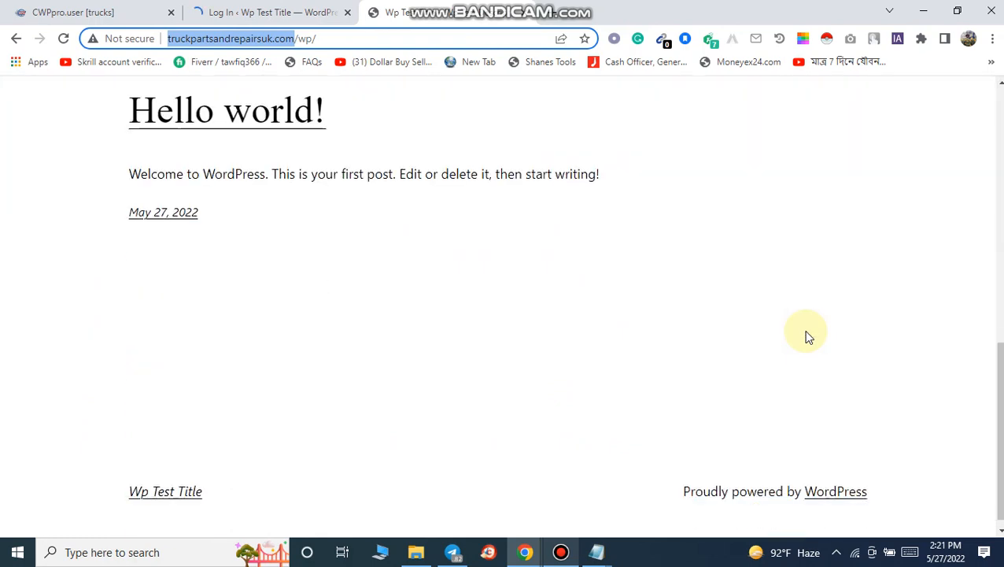
{"action": "scroll", "coordinate": [804, 331], "scroll_direction": "up", "scroll_amount": 5}
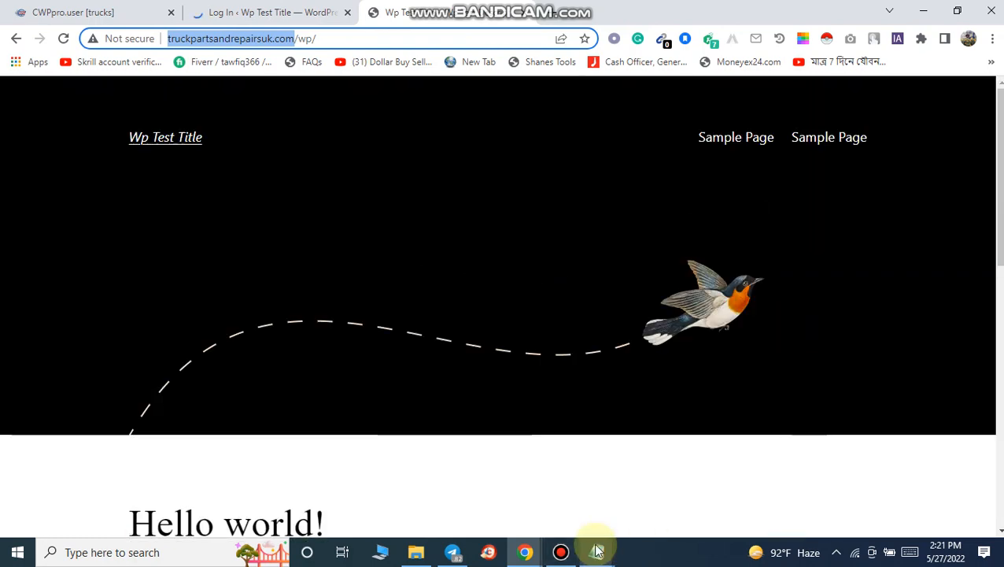
{"action": "left_click", "coordinate": [564, 554]}
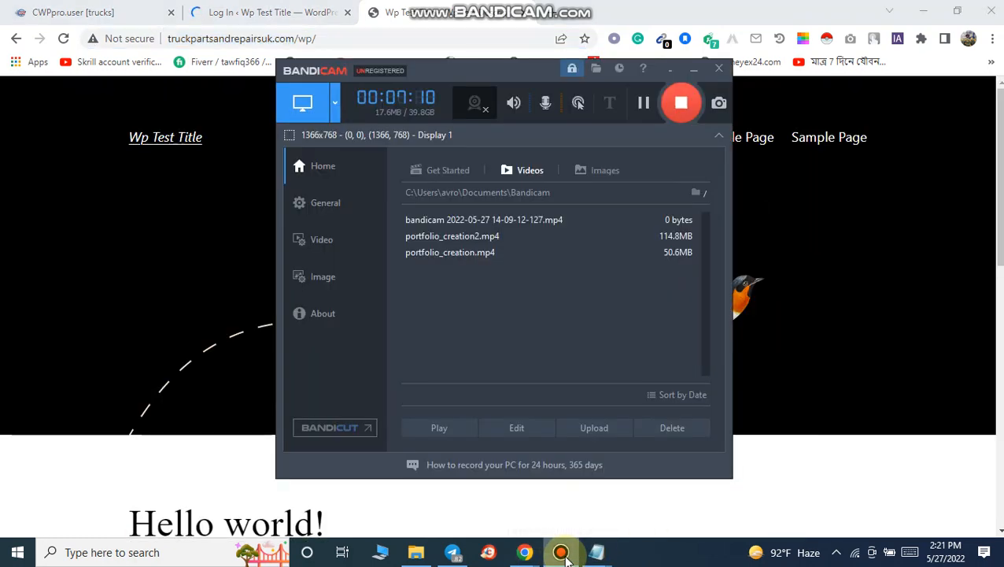
{"action": "left_click", "coordinate": [564, 554]}
{"action": "left_click", "coordinate": [564, 554]}
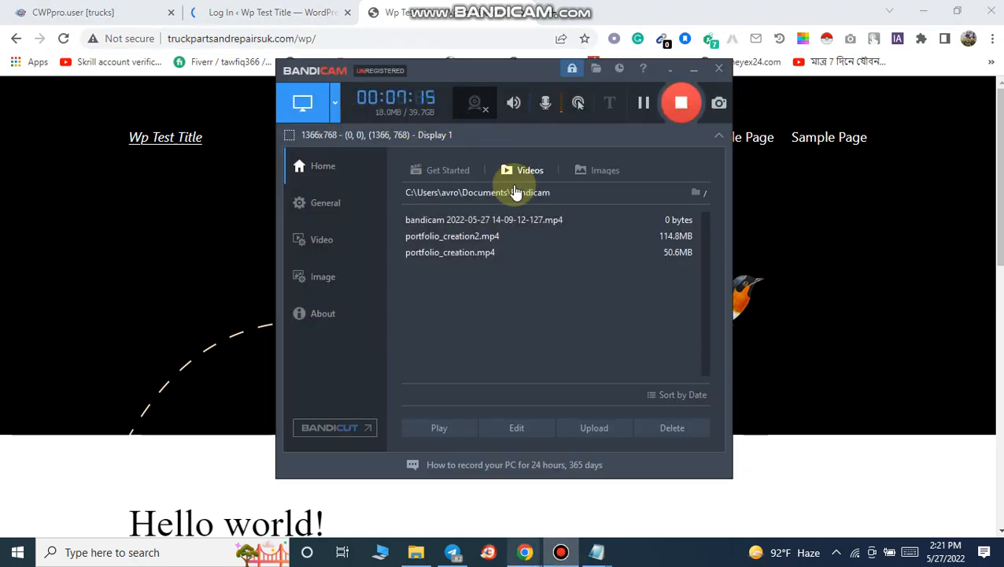
{"action": "left_click_drag", "start_coordinate": [480, 79], "coordinate": [457, 72]}
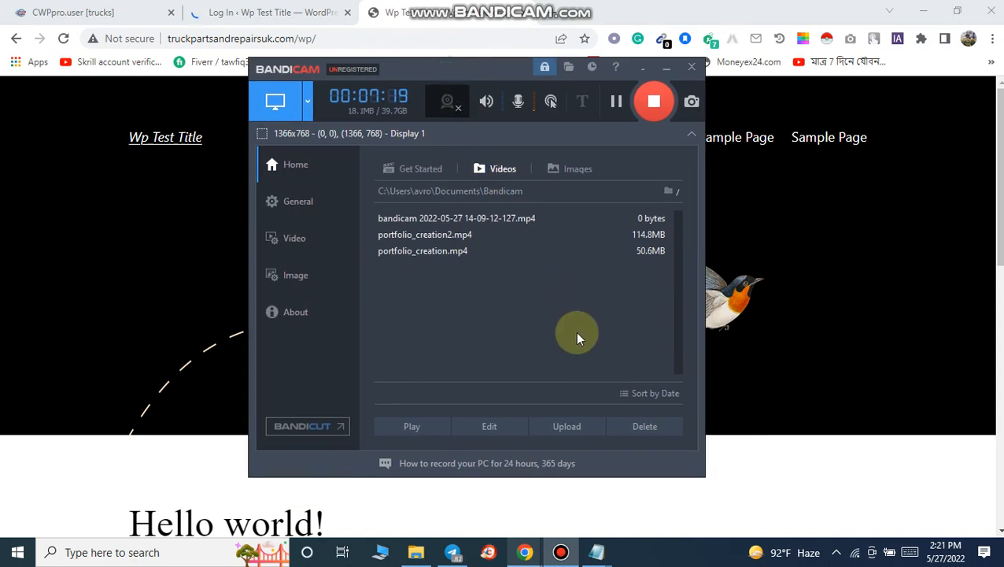